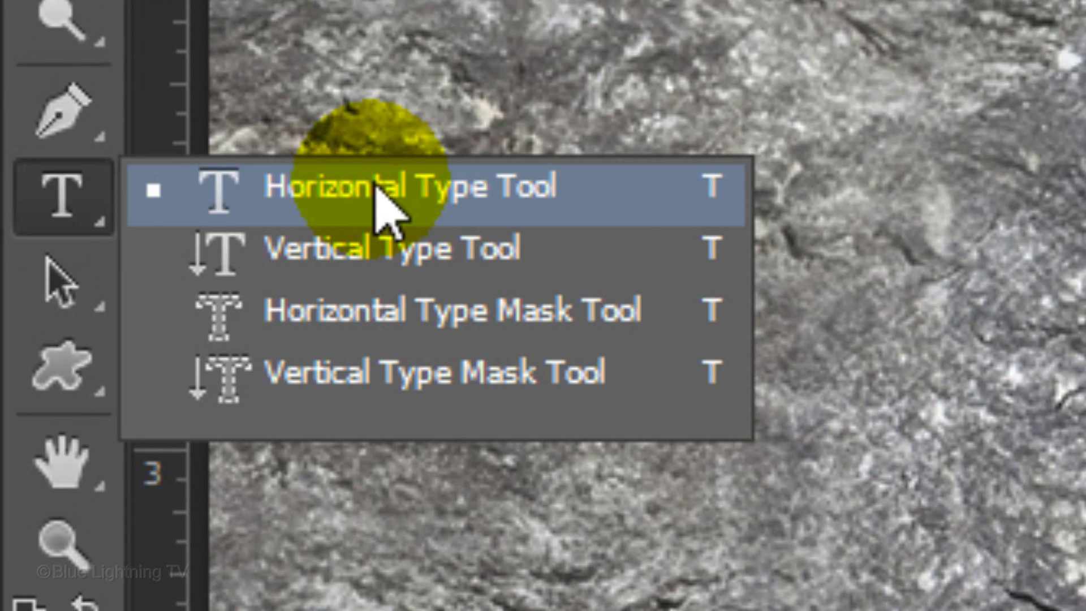
Type NOS, UNUM and SUMUS on three centred lines in Abaddon II Regular at 143 pt.
{"action": "left_click", "coordinate": [377, 190]}
{"action": "left_click", "coordinate": [353, 62]}
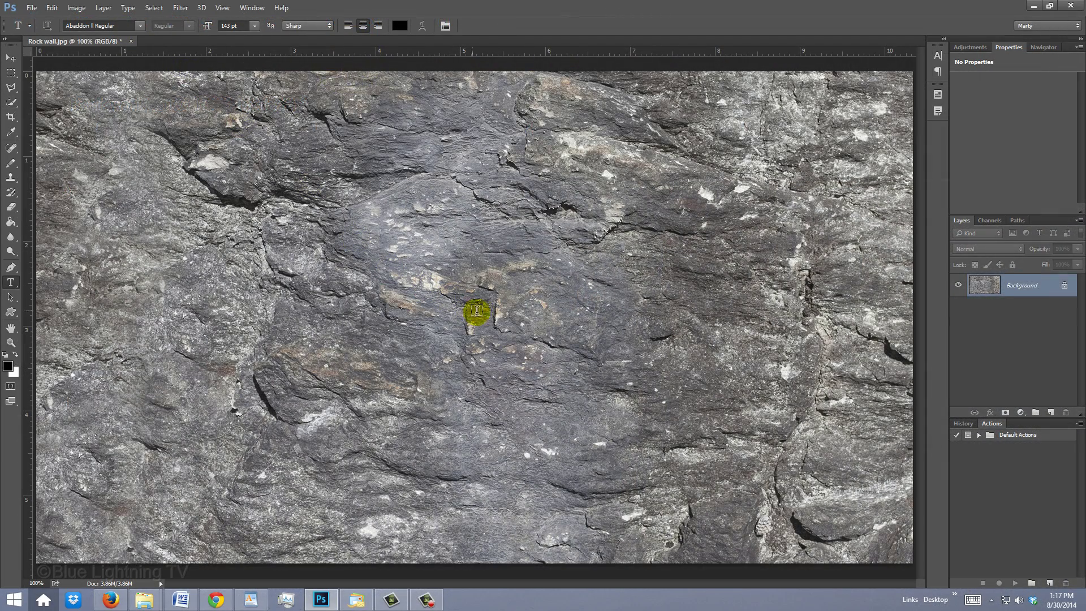
{"action": "left_click", "coordinate": [484, 317]}
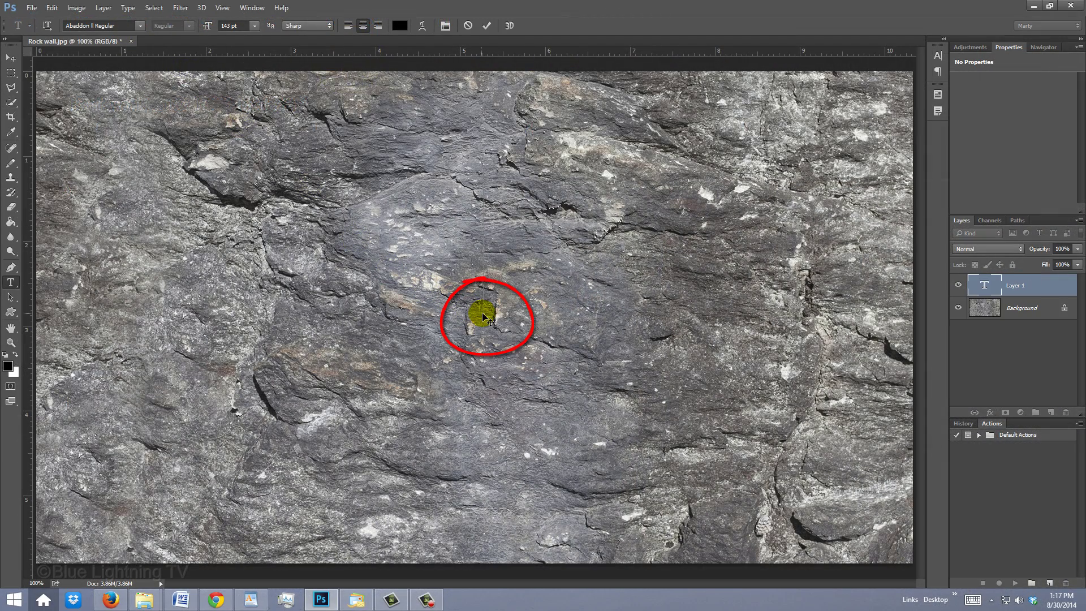
{"action": "type", "text": "NOS"}
{"action": "key", "text": "Return"}
{"action": "type", "text": "U"}
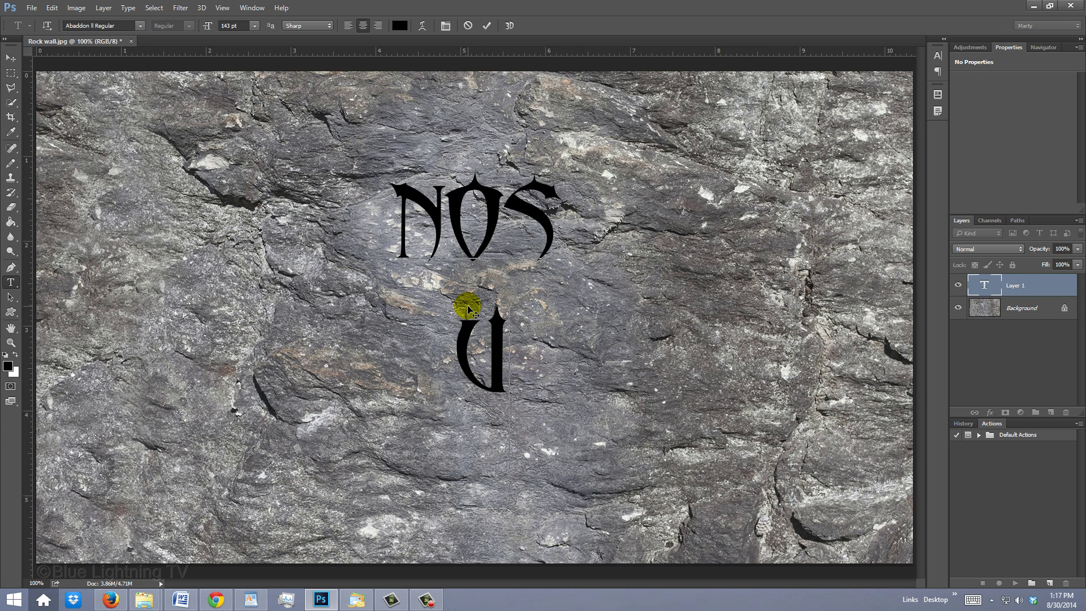
{"action": "type", "text": "NUM"}
{"action": "key", "text": "Return"}
{"action": "type", "text": "SUMUS"}
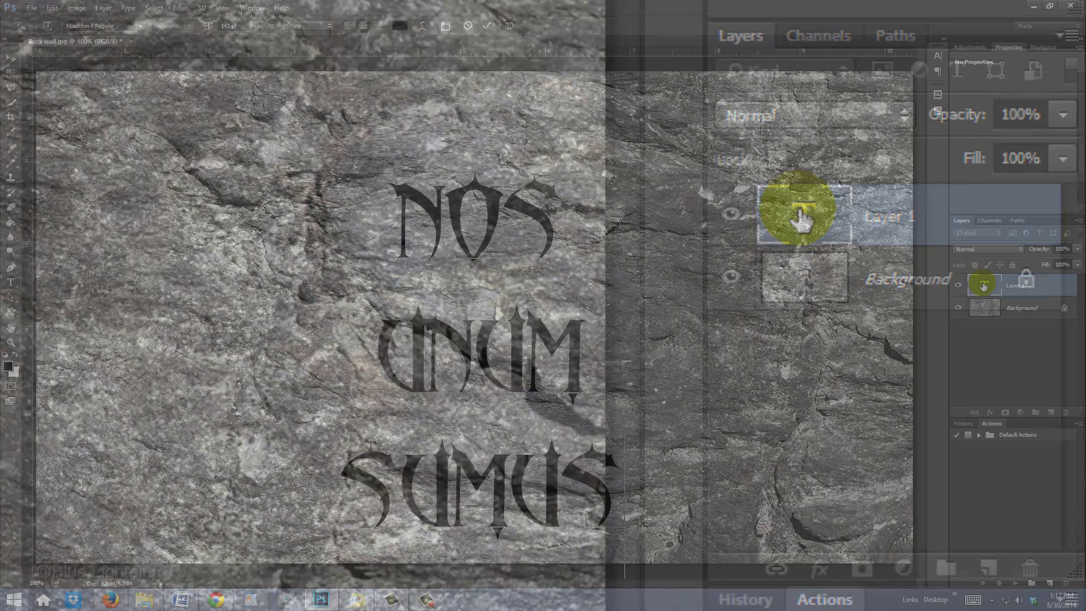
Set the selected text to 238 pt with 117.01 pt leading in the Character panel.
{"action": "double_click", "coordinate": [801, 221]}
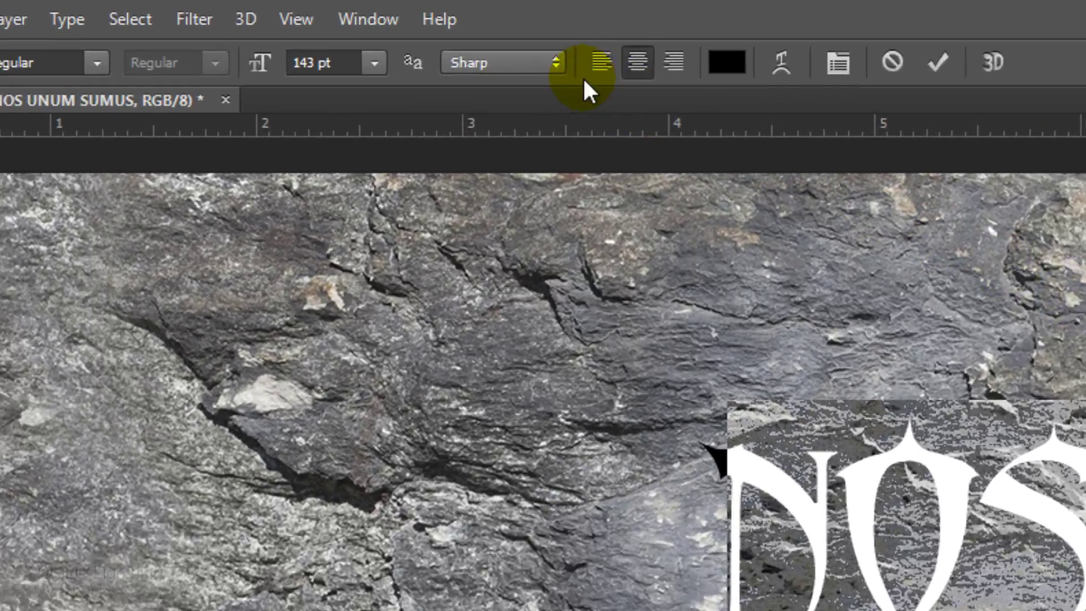
{"action": "left_click", "coordinate": [249, 8]}
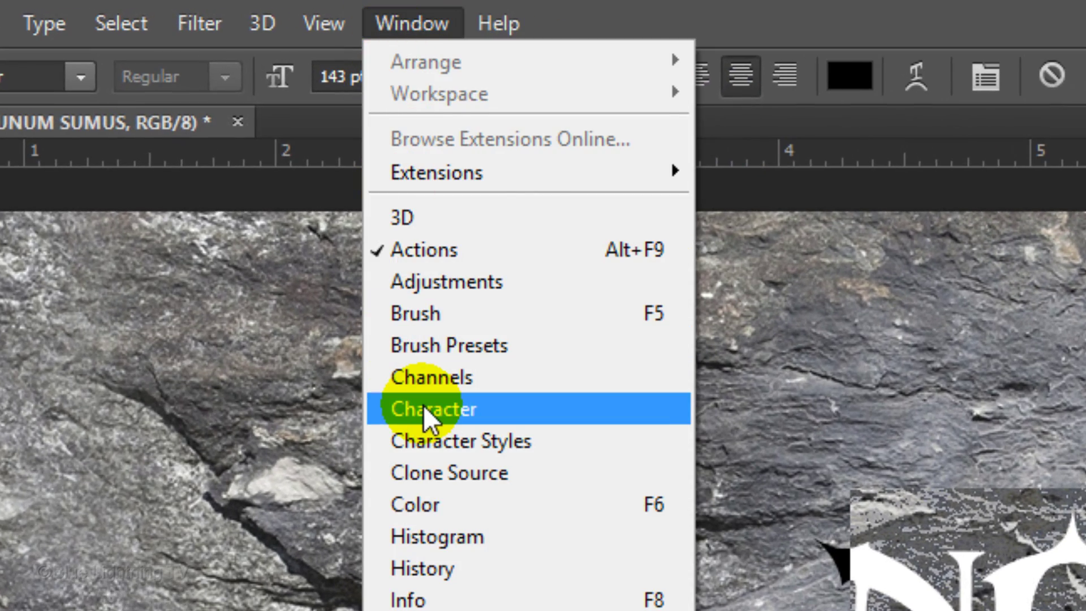
{"action": "left_click", "coordinate": [423, 407]}
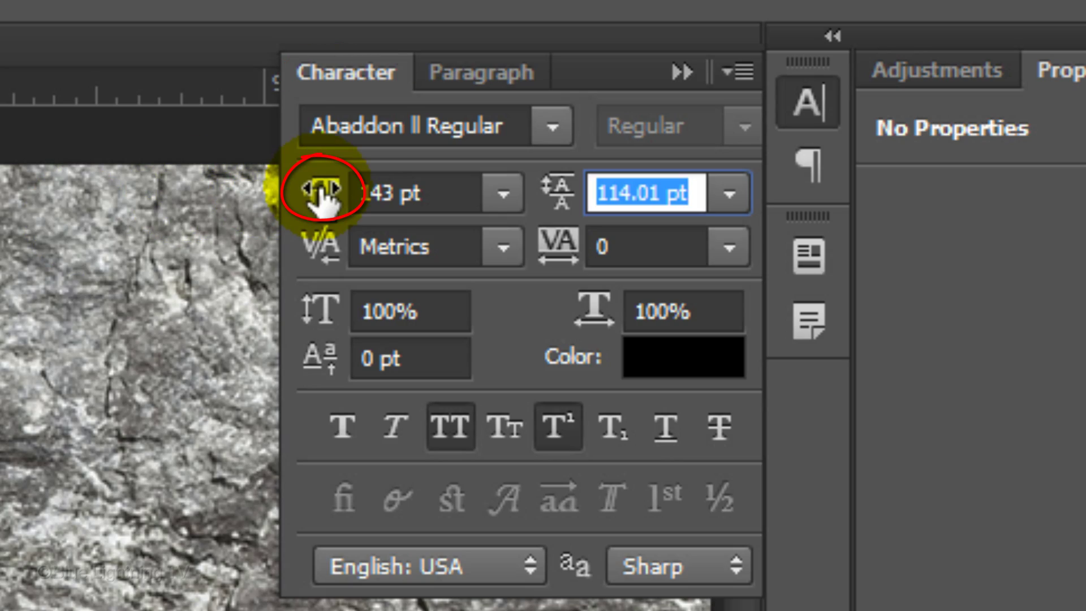
{"action": "left_click_drag", "start_coordinate": [322, 192], "coordinate": [866, 78]}
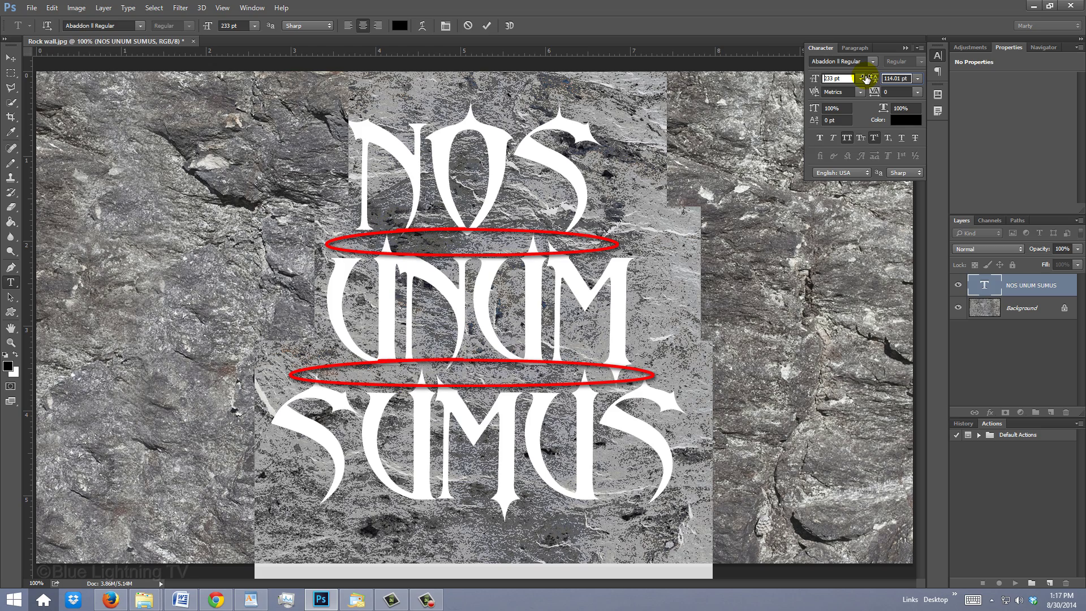
{"action": "left_click_drag", "start_coordinate": [866, 78], "coordinate": [874, 78]}
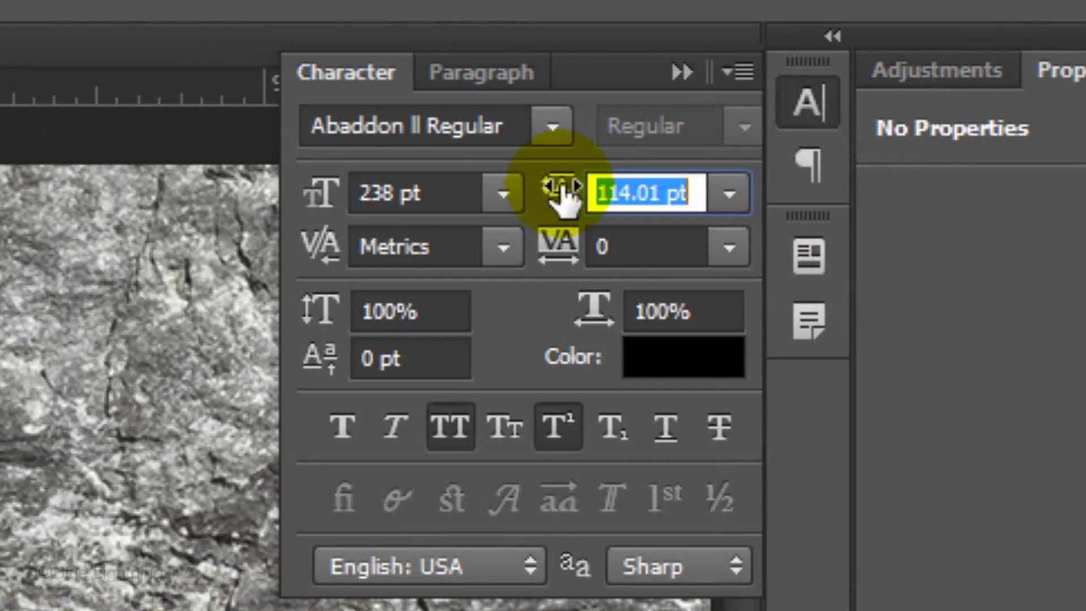
{"action": "left_click", "coordinate": [874, 78]}
{"action": "left_click_drag", "start_coordinate": [561, 193], "coordinate": [594, 196]}
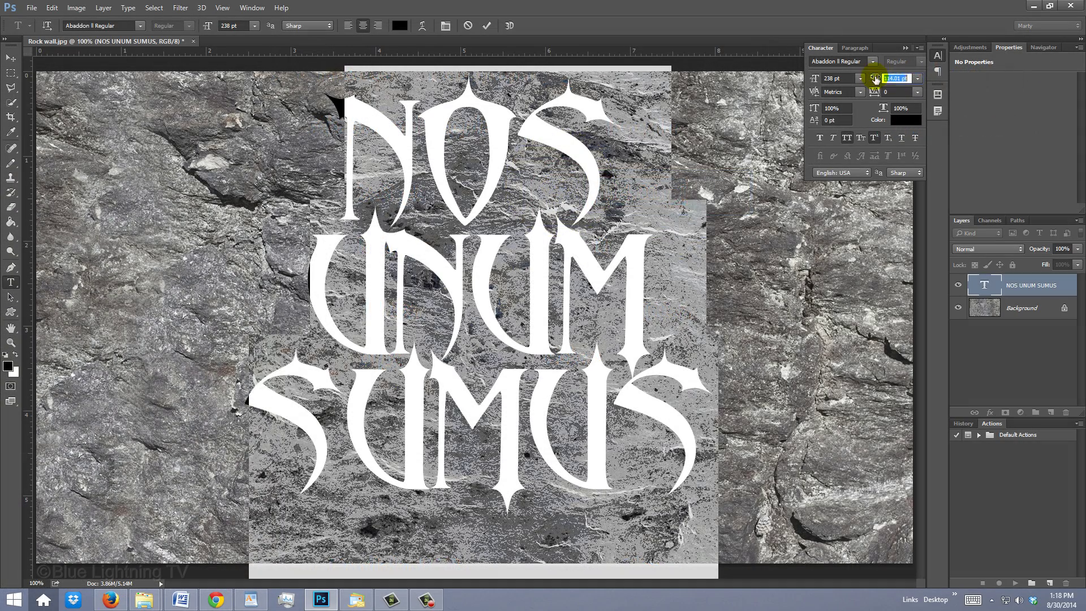
{"action": "left_click_drag", "start_coordinate": [881, 82], "coordinate": [879, 89]}
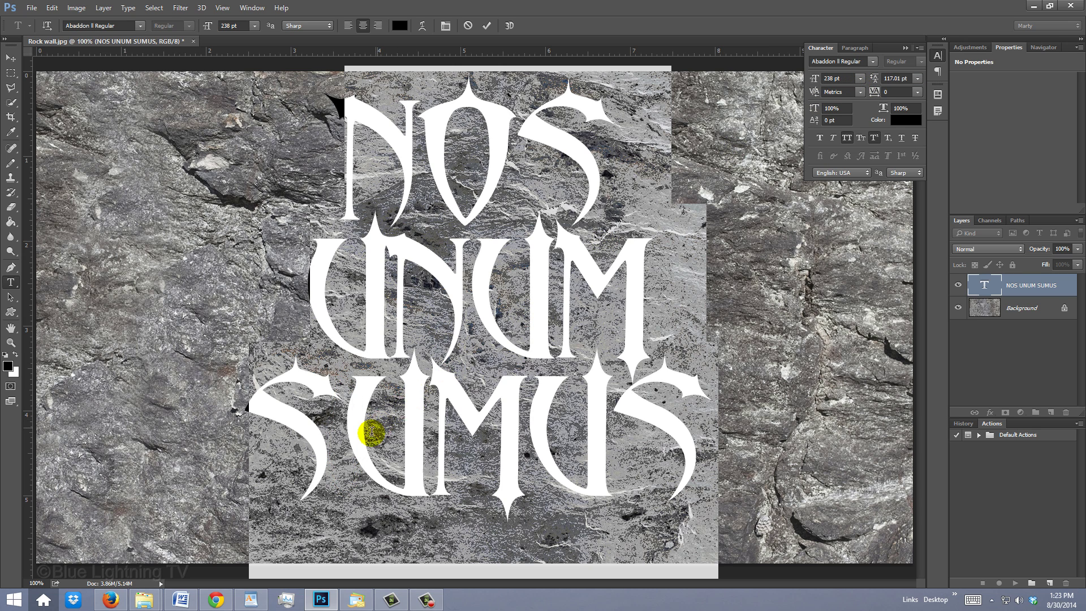
Adjust kerning between letter pairs in SUMUS, UNUM and NOS with Alt+arrow keys.
{"action": "left_click", "coordinate": [349, 456]}
{"action": "key", "text": "alt"}
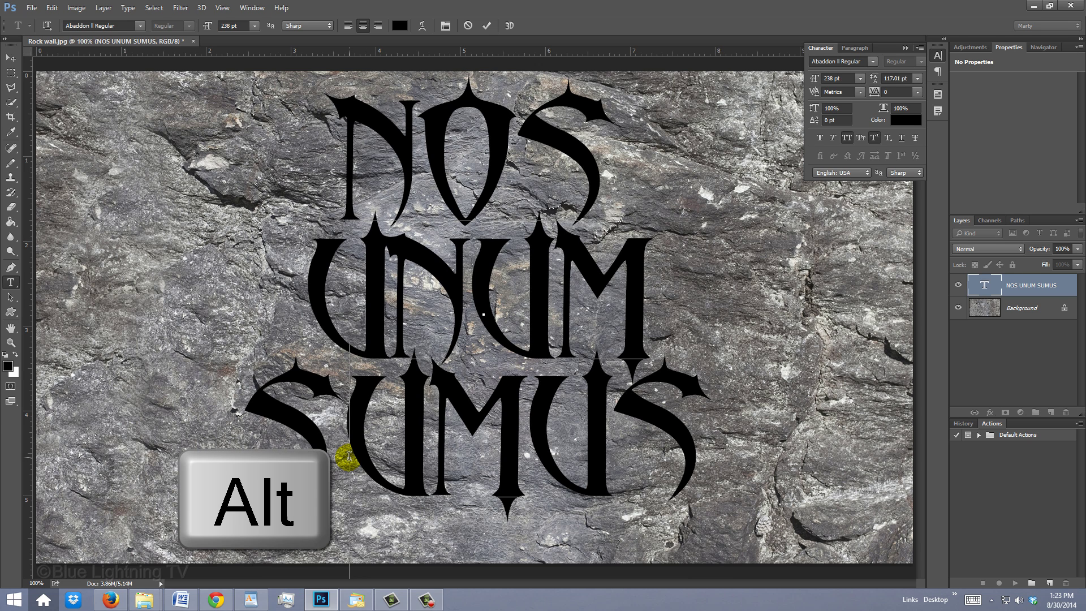
{"action": "key", "text": "alt+Right"}
{"action": "key", "text": "alt+Left"}
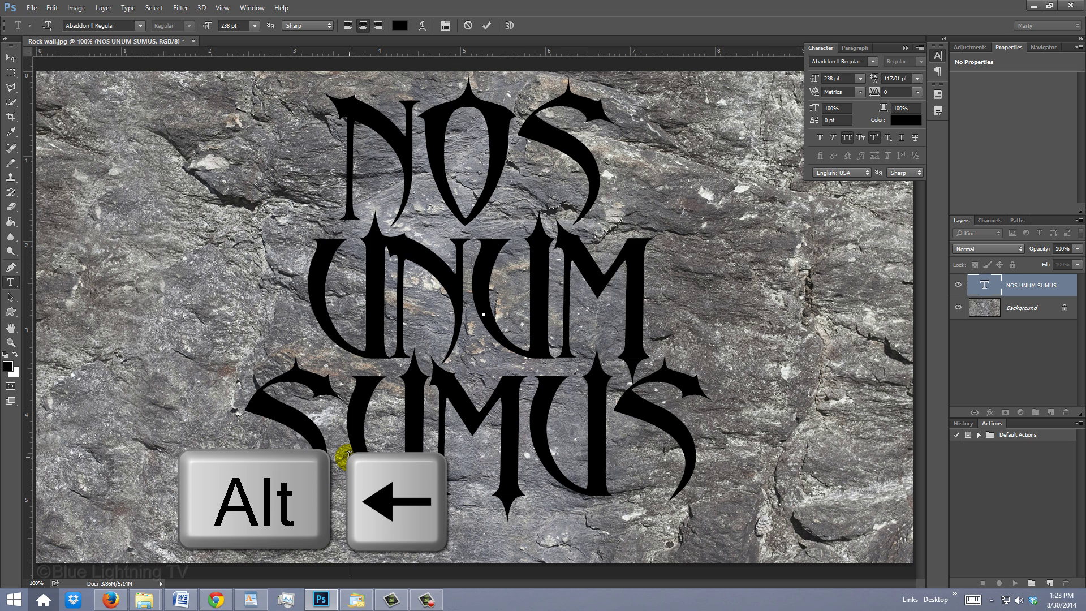
{"action": "left_click", "coordinate": [393, 306]}
{"action": "key", "text": "alt+Right"}
{"action": "left_click", "coordinate": [514, 153]}
{"action": "key", "text": "alt+Left"}
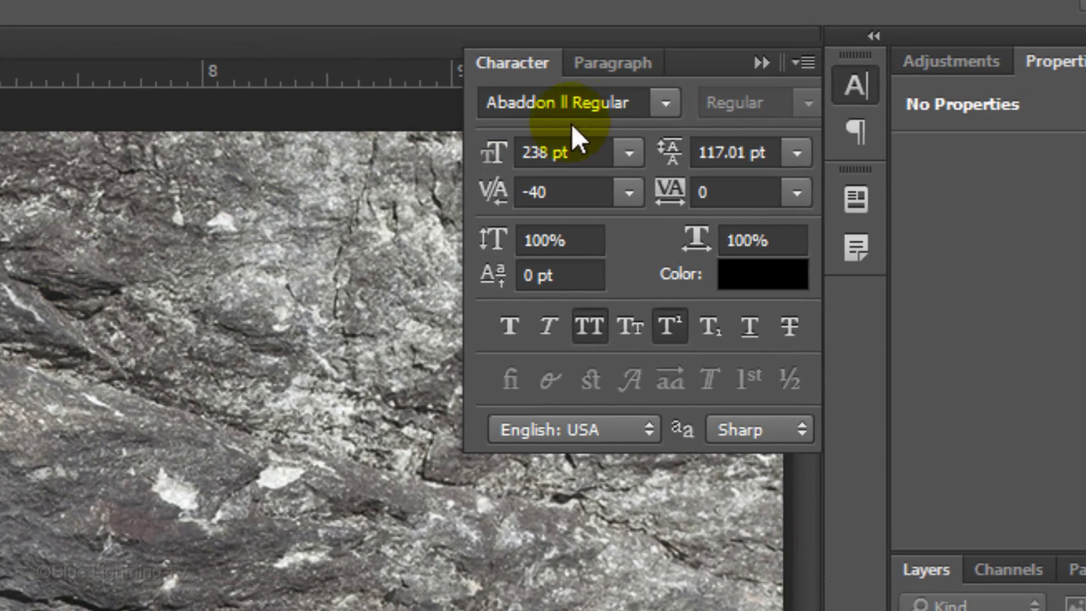
{"action": "left_click", "coordinate": [761, 62]}
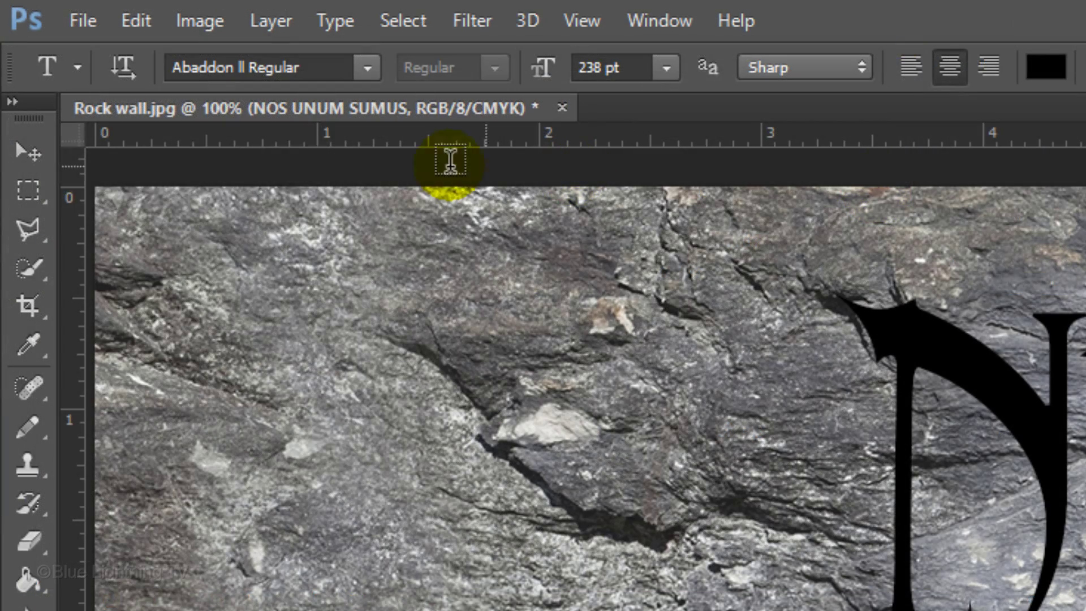
Select the whole canvas, align the text to horizontal and vertical centres, then deselect.
{"action": "left_click", "coordinate": [12, 59]}
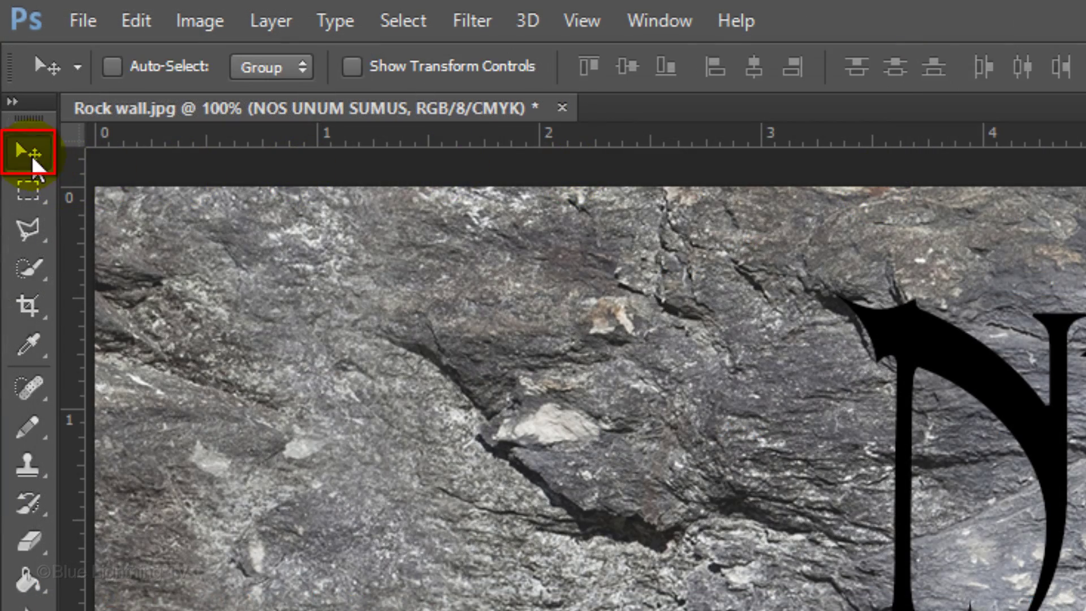
{"action": "key", "text": "ctrl+a"}
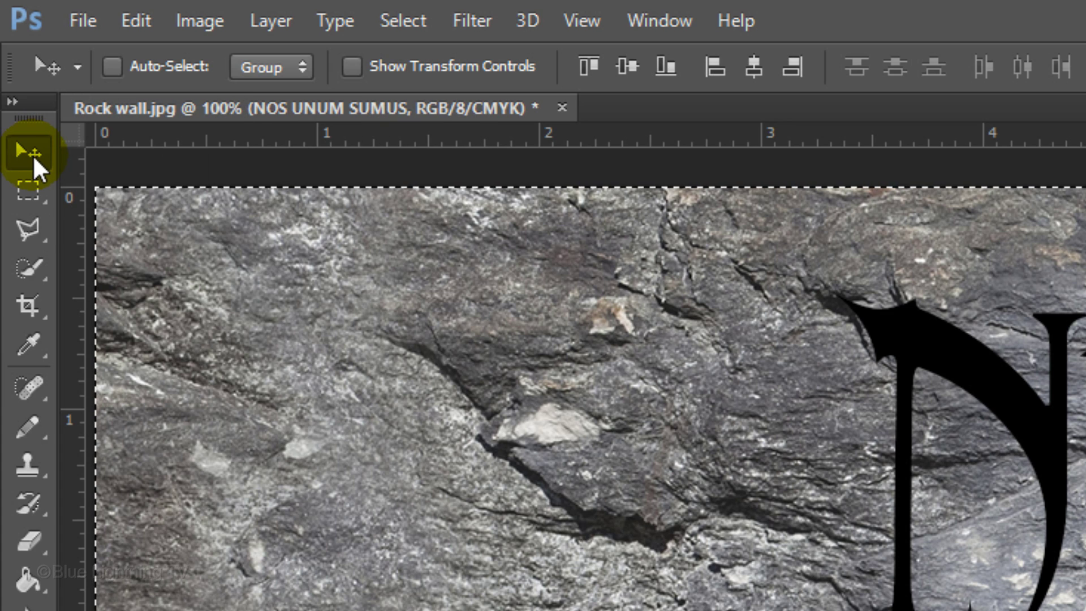
{"action": "left_click", "coordinate": [754, 67]}
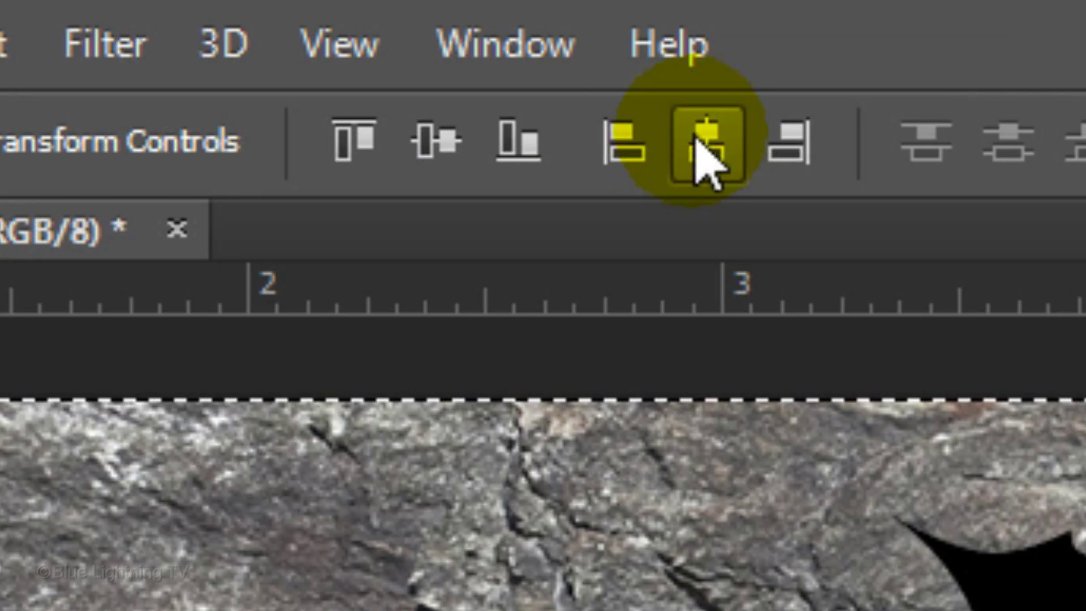
{"action": "left_click", "coordinate": [239, 26]}
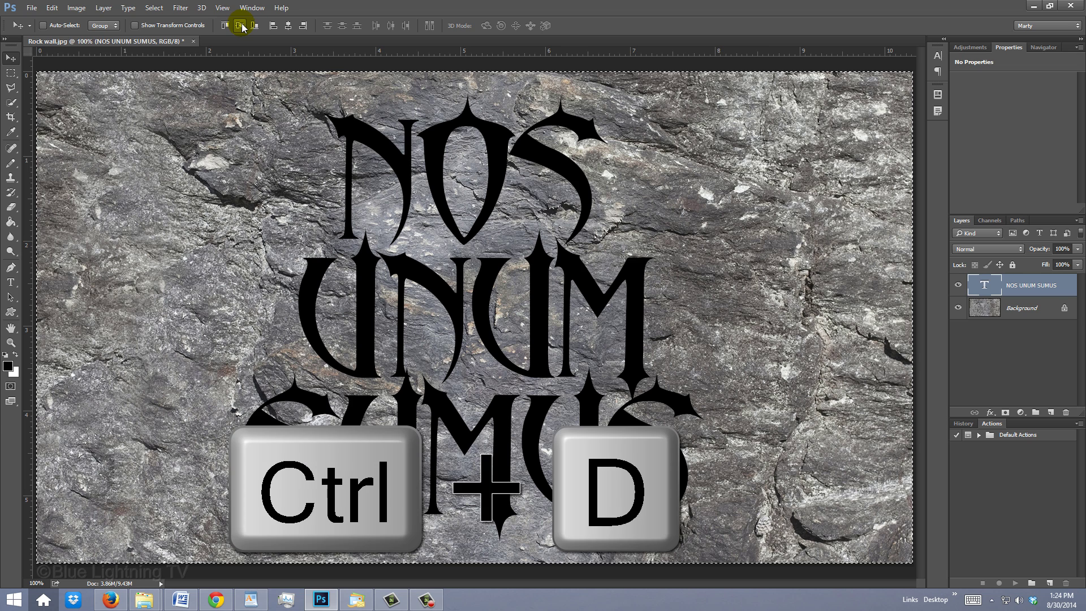
{"action": "key", "text": "ctrl+d"}
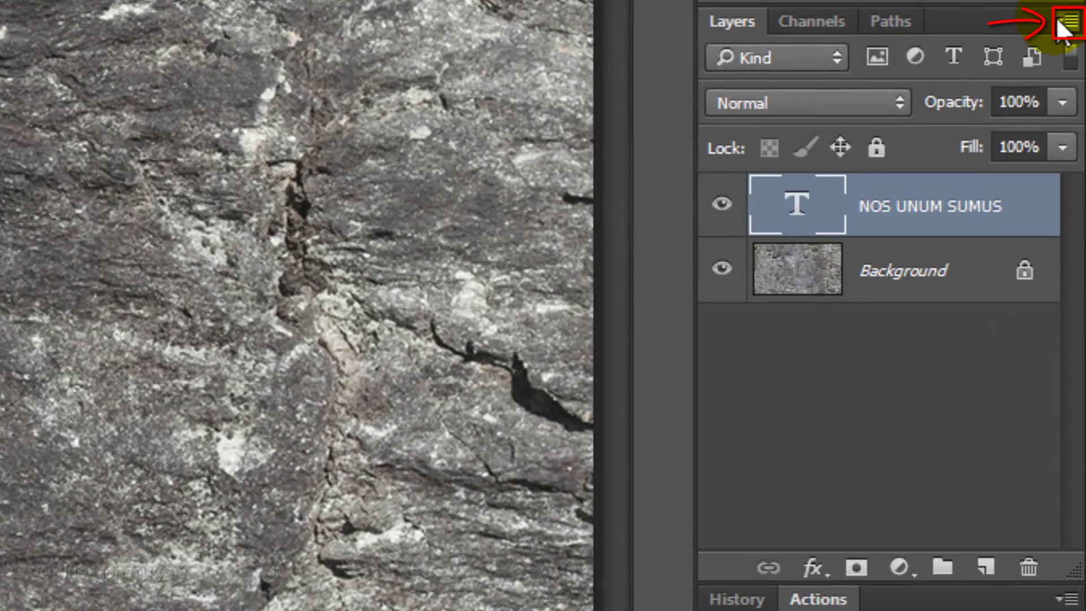
Convert the text layer to a smart object and open its contents document.
{"action": "left_click", "coordinate": [1067, 21]}
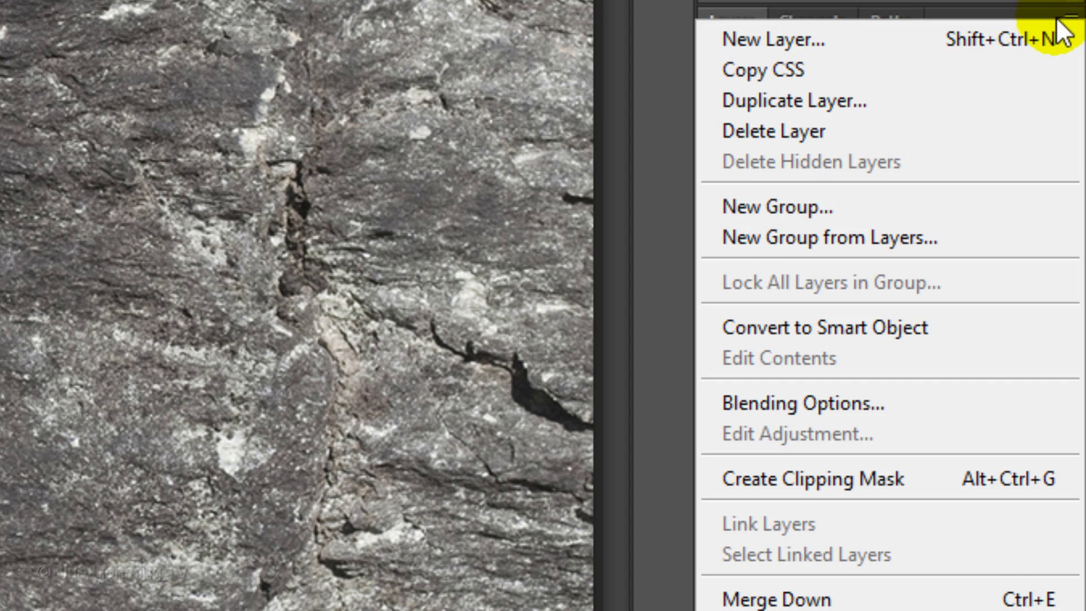
{"action": "left_click", "coordinate": [970, 327]}
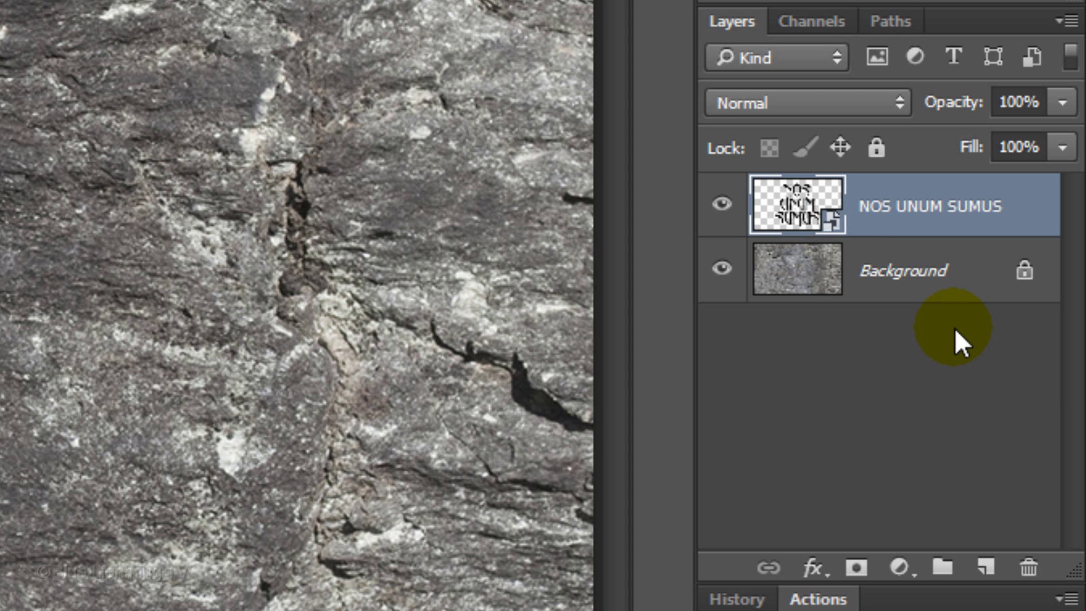
{"action": "double_click", "coordinate": [792, 199]}
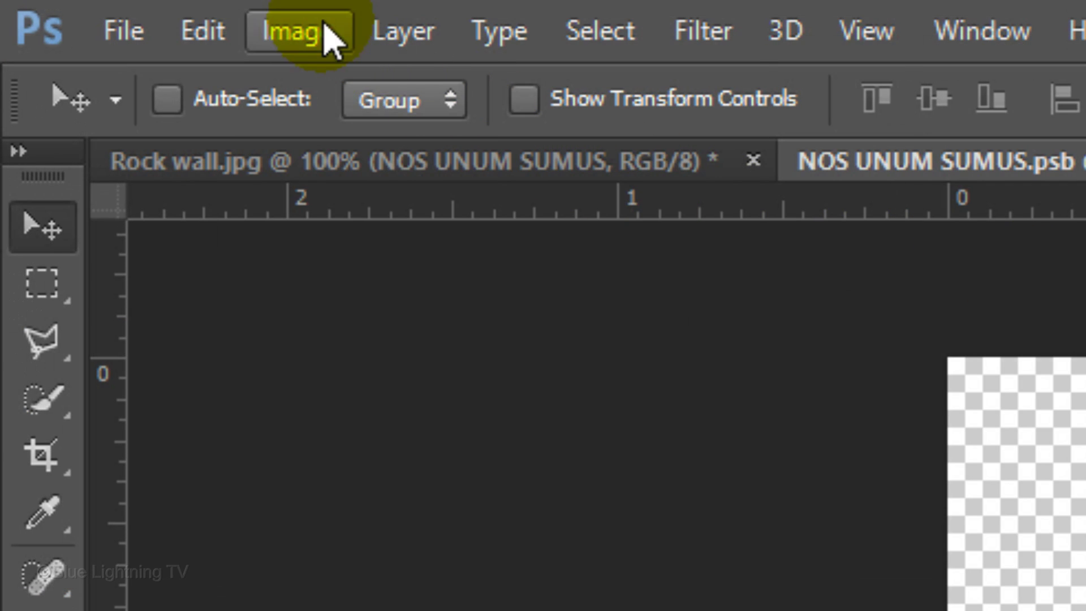
Enlarge the canvas by a relative 10 percent in both width and height.
{"action": "left_click", "coordinate": [76, 8]}
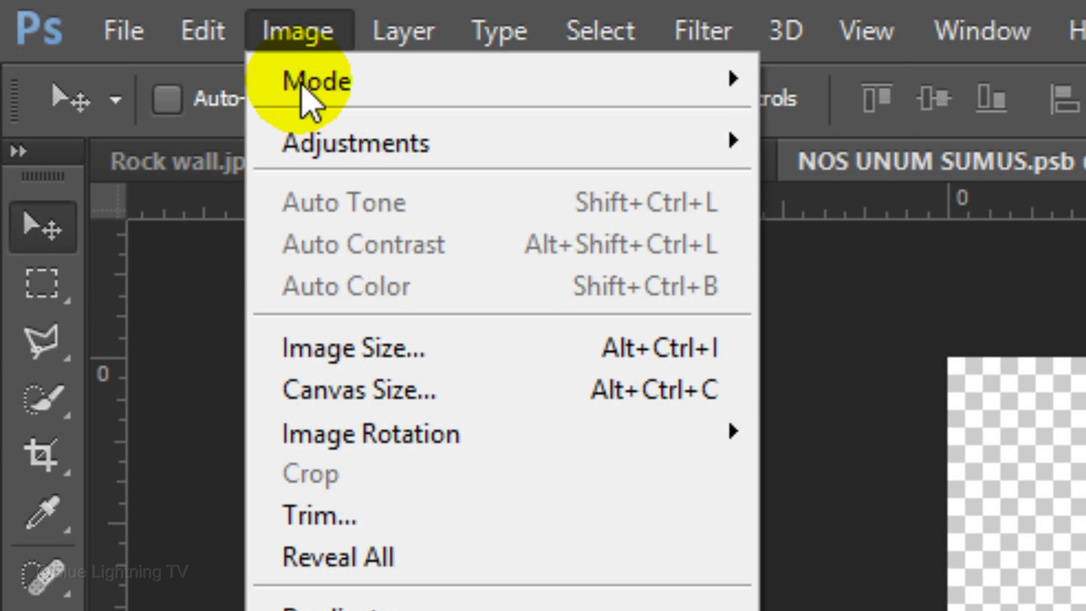
{"action": "left_click", "coordinate": [356, 397]}
{"action": "left_click", "coordinate": [679, 255]}
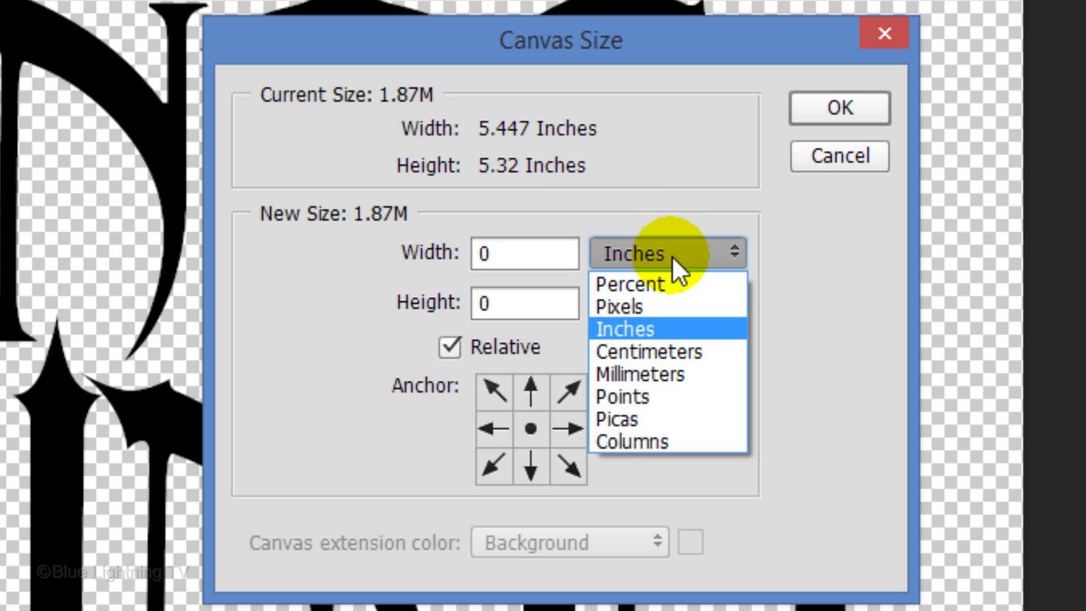
{"action": "left_click", "coordinate": [658, 285]}
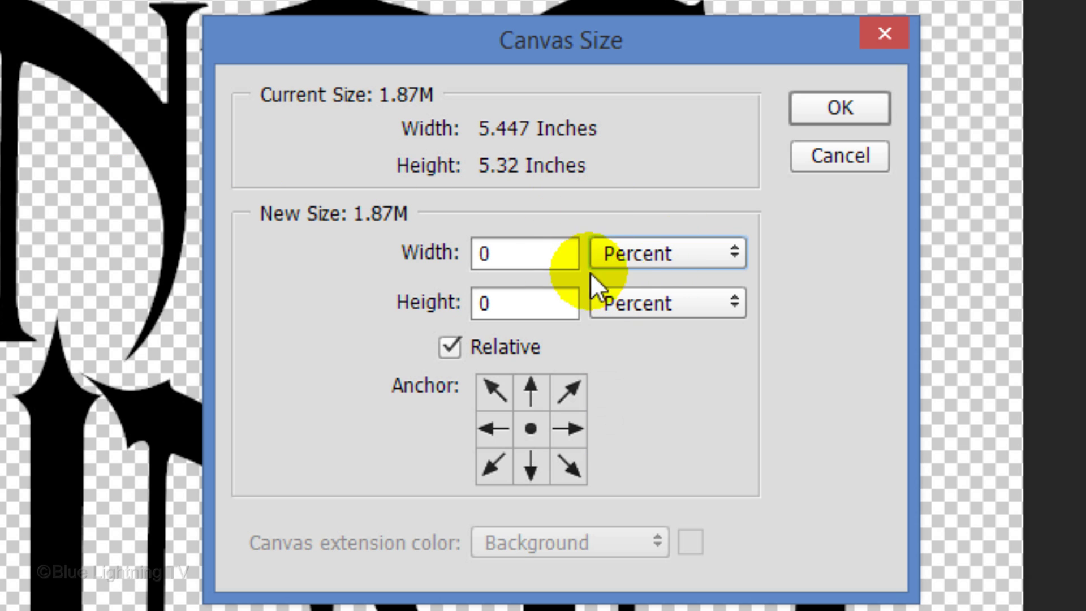
{"action": "double_click", "coordinate": [526, 259]}
{"action": "type", "text": "10"}
{"action": "double_click", "coordinate": [518, 302]}
{"action": "type", "text": "1"}
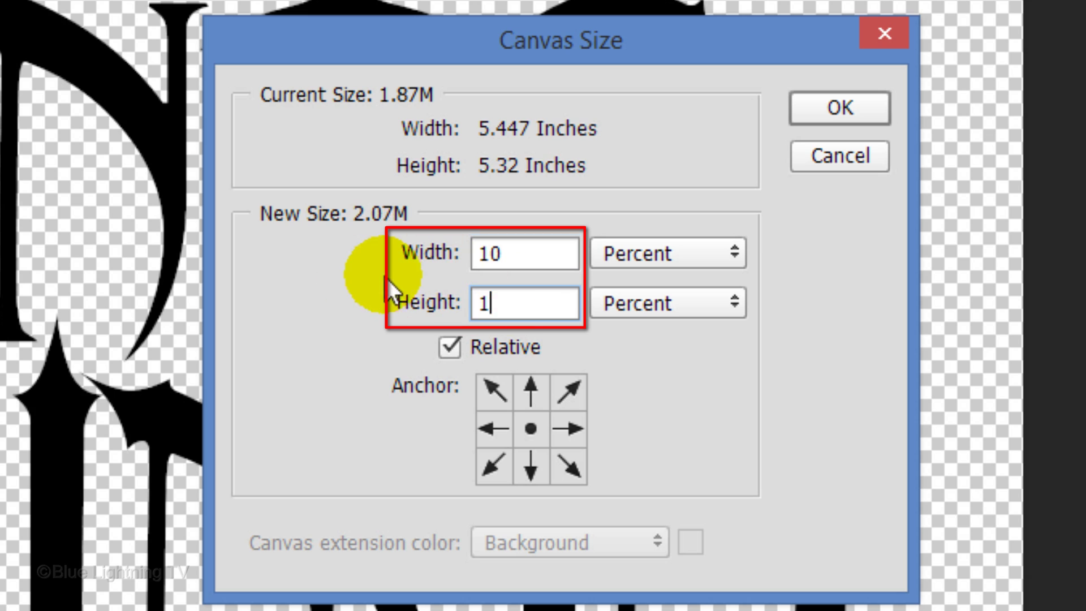
{"action": "type", "text": "0"}
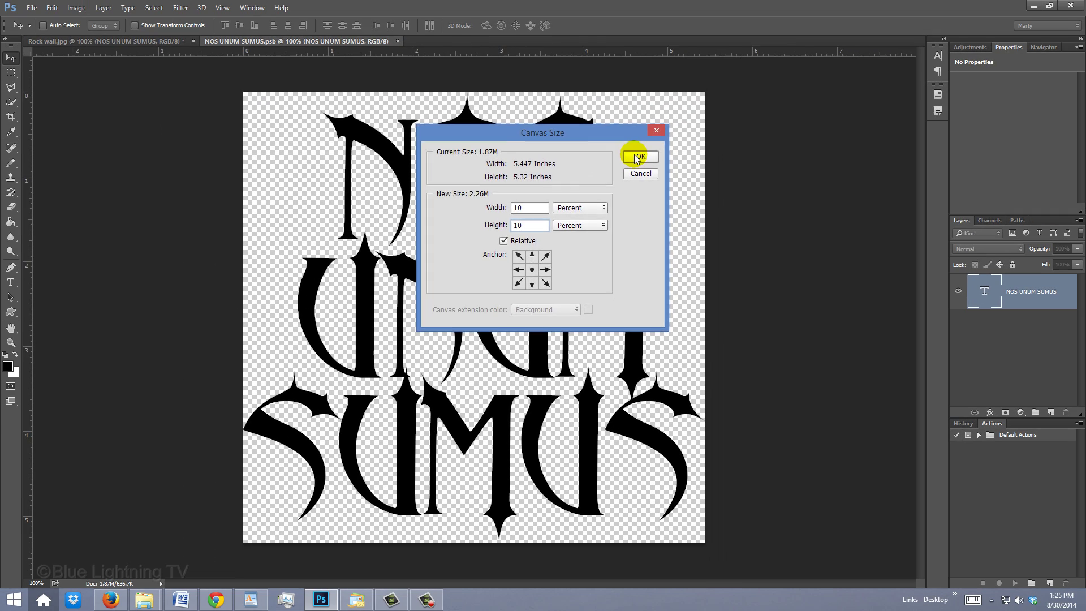
{"action": "left_click", "coordinate": [637, 157]}
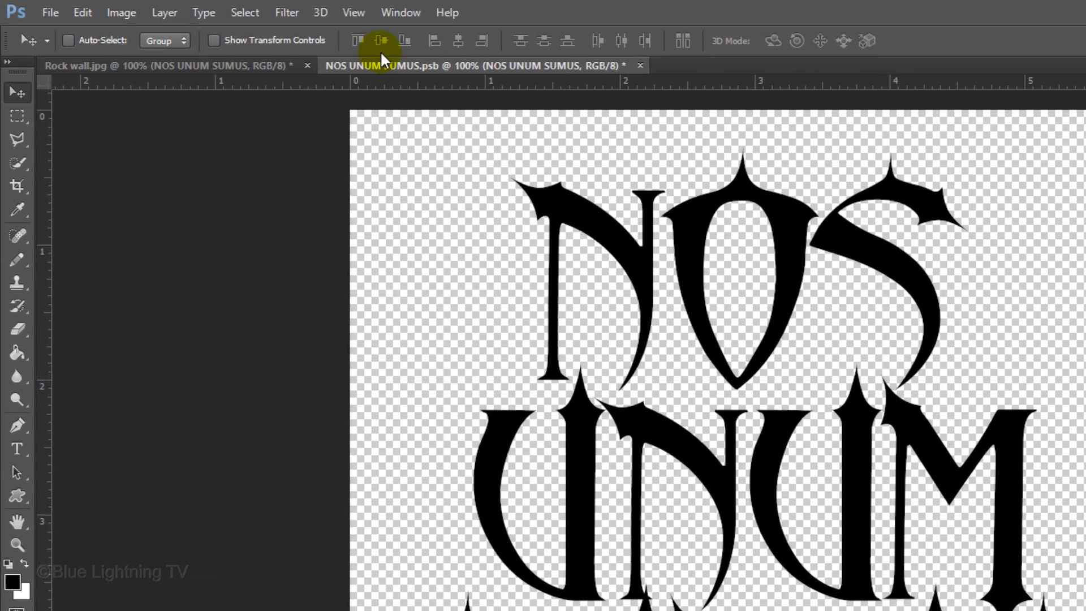
Drag a vertical and a horizontal guide from the rulers to cross at the canvas centre.
{"action": "left_click", "coordinate": [222, 8]}
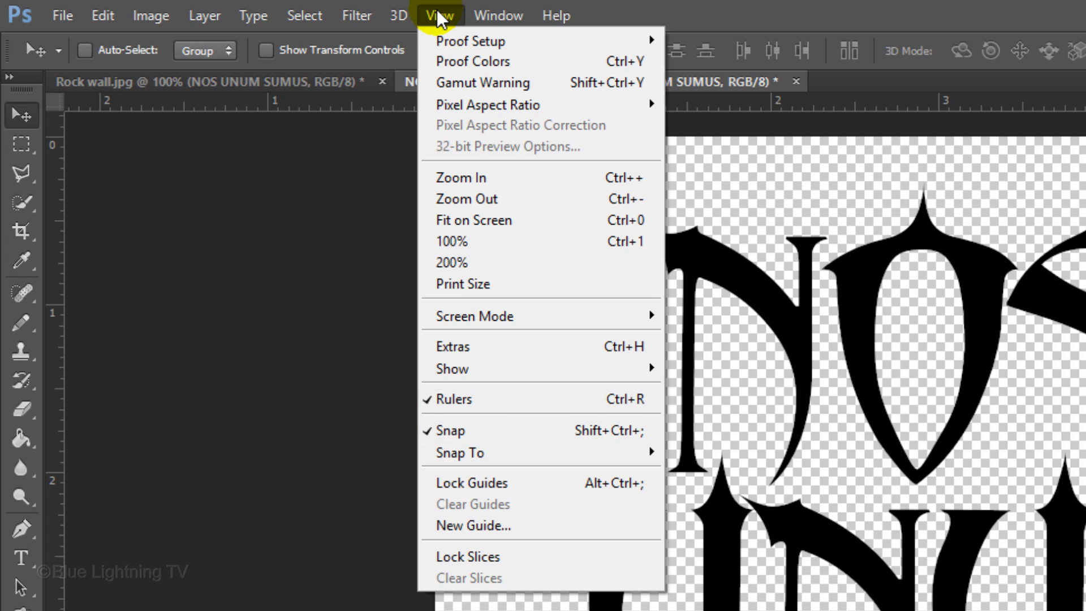
{"action": "left_click", "coordinate": [437, 11]}
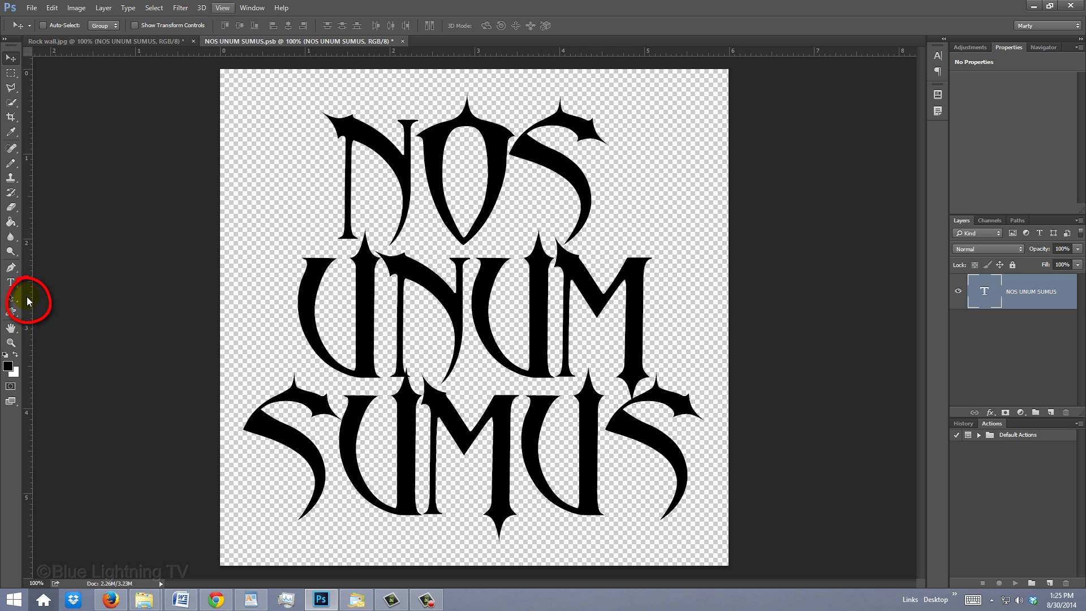
{"action": "mouse_move", "coordinate": [27, 300]}
{"action": "left_mouse_down"}
{"action": "mouse_move", "coordinate": [407, 289]}
{"action": "mouse_move", "coordinate": [474, 277]}
{"action": "left_mouse_up"}
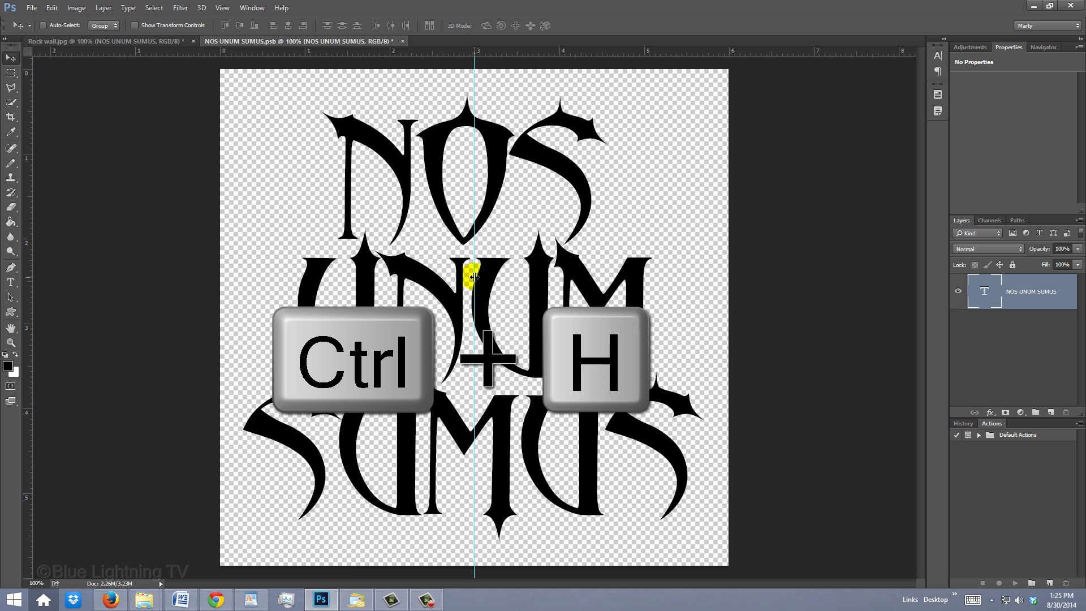
{"action": "left_click_drag", "start_coordinate": [496, 52], "coordinate": [491, 317]}
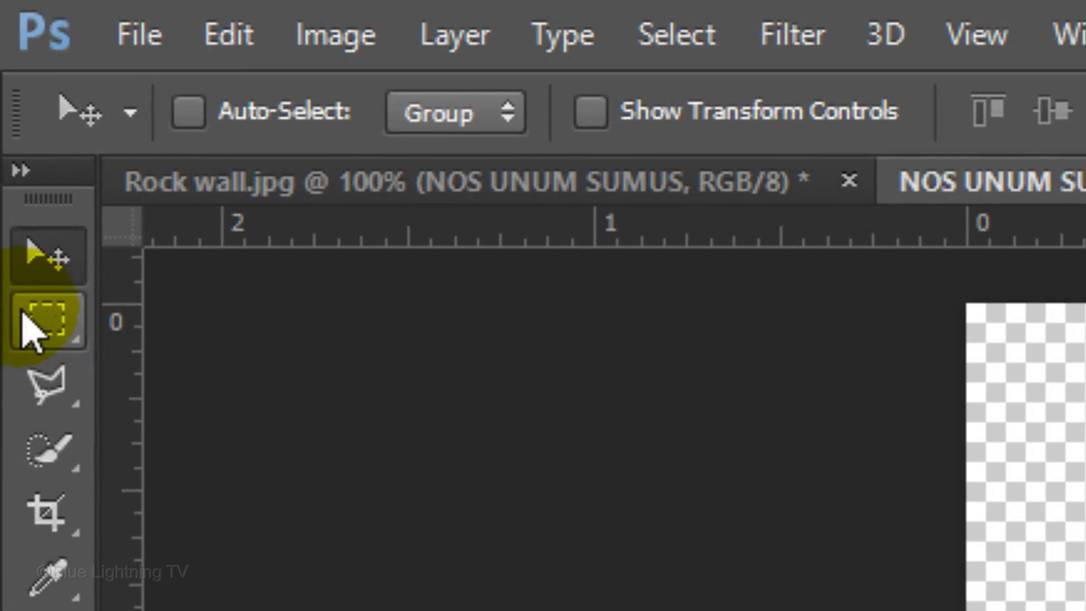
Draw a rectangular selection outward from the guide intersection to just inside the canvas edges.
{"action": "right_click", "coordinate": [10, 73]}
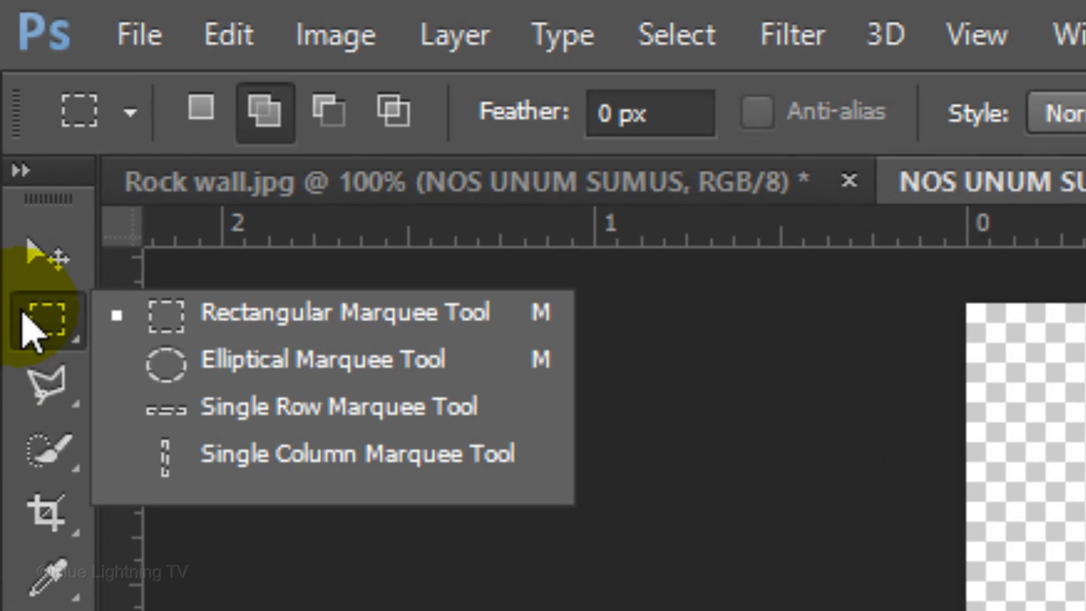
{"action": "left_click", "coordinate": [291, 340]}
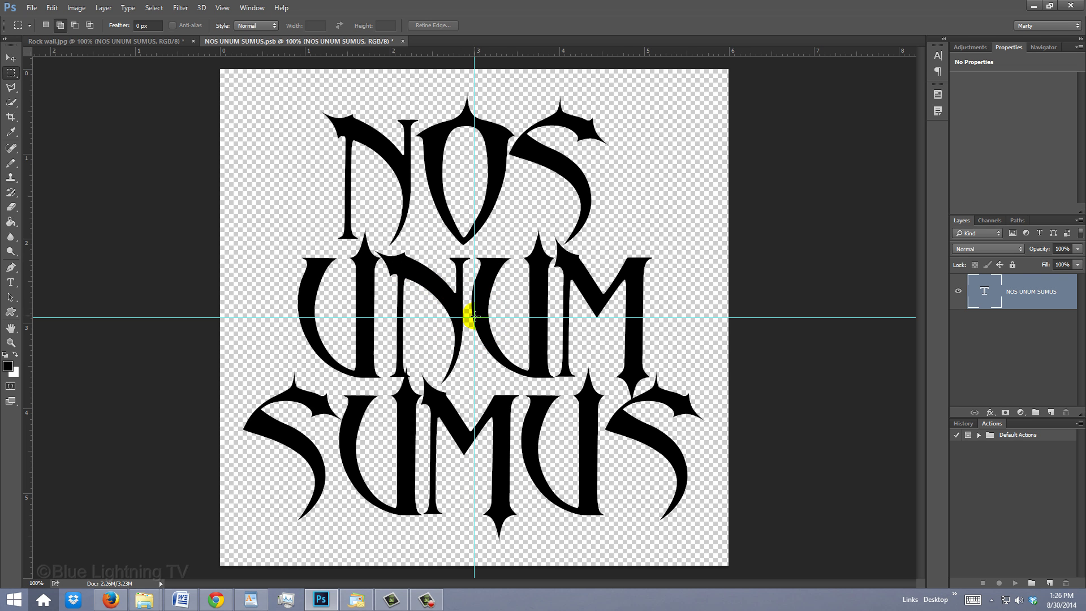
{"action": "key", "text": "alt"}
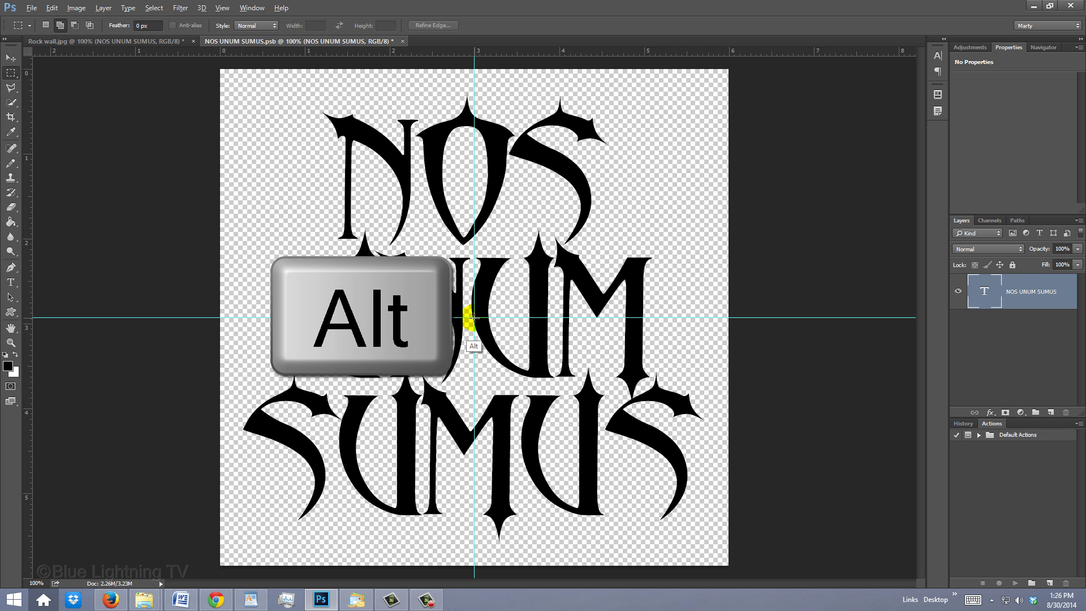
{"action": "left_click_drag", "start_coordinate": [474, 318], "coordinate": [676, 130]}
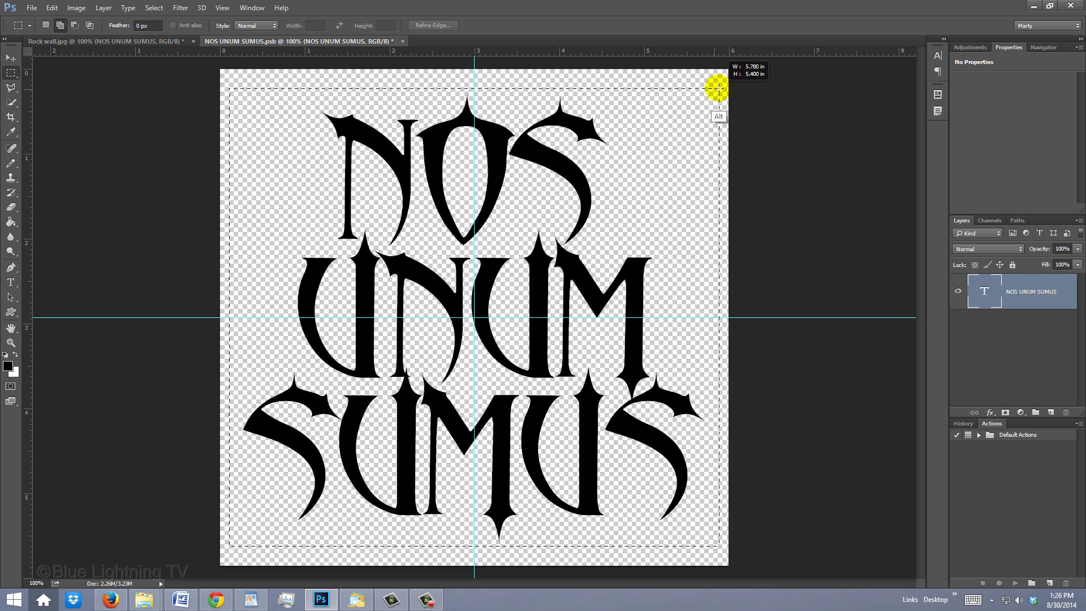
{"action": "left_click_drag", "start_coordinate": [677, 130], "coordinate": [720, 85]}
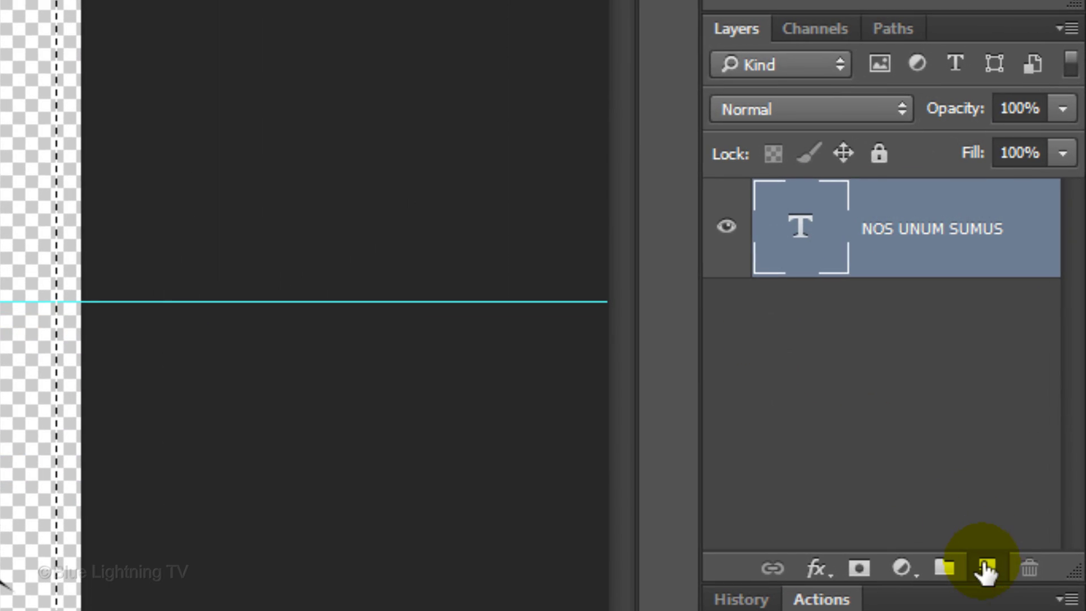
Stroke the selection 10 px black on a new layer, then deselect.
{"action": "left_click", "coordinate": [985, 568]}
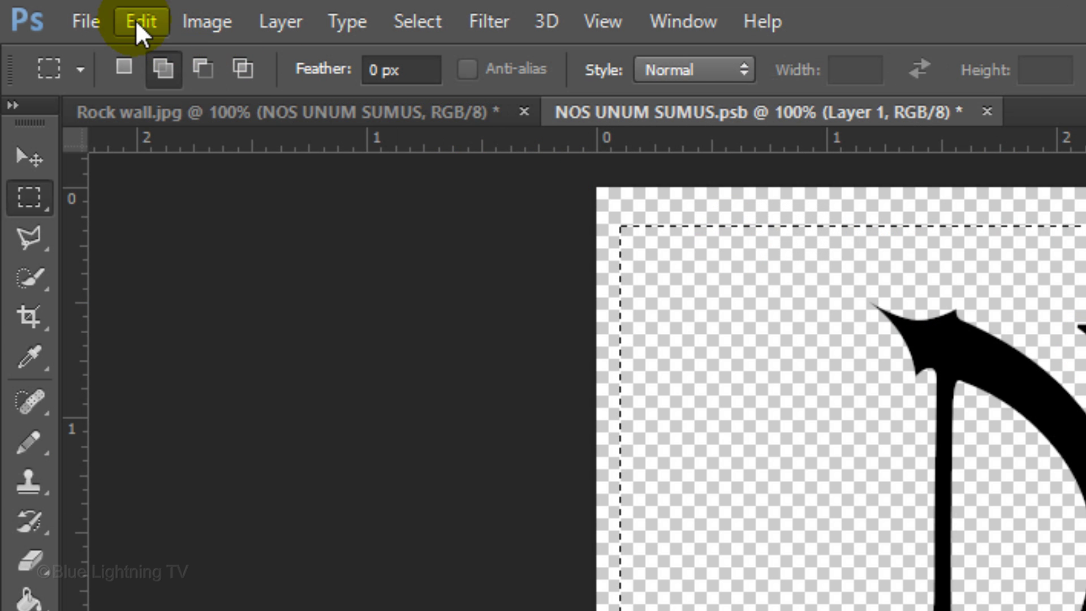
{"action": "left_click", "coordinate": [140, 20]}
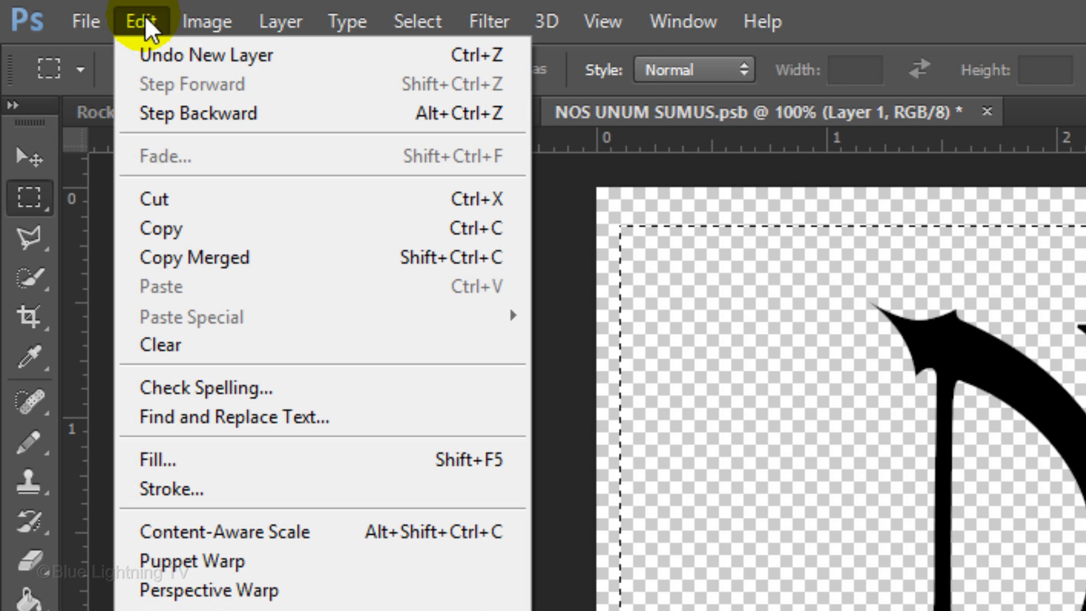
{"action": "left_click", "coordinate": [211, 479]}
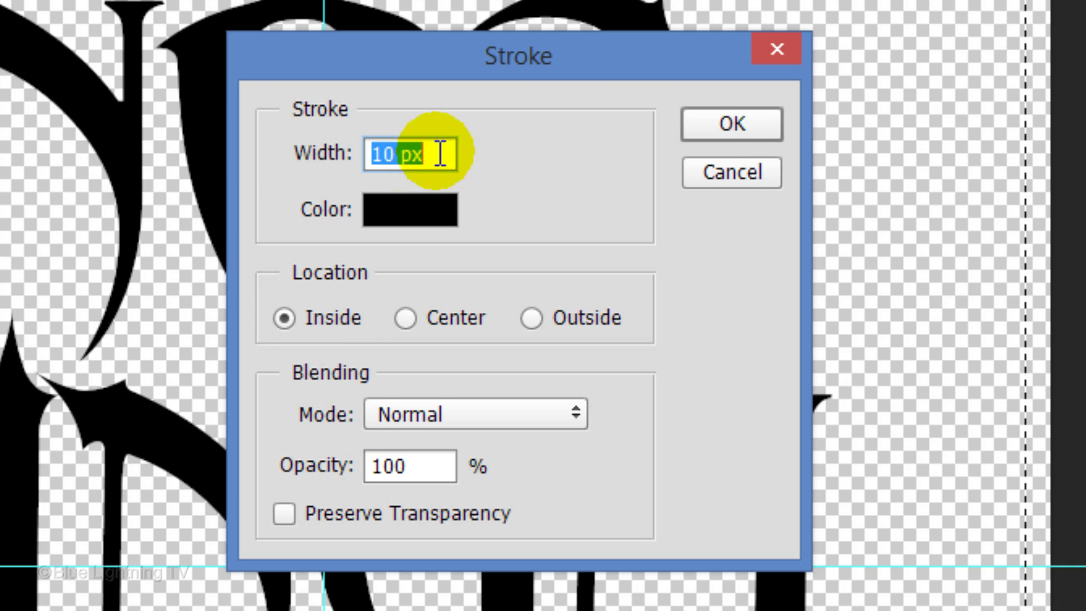
{"action": "left_click", "coordinate": [741, 121]}
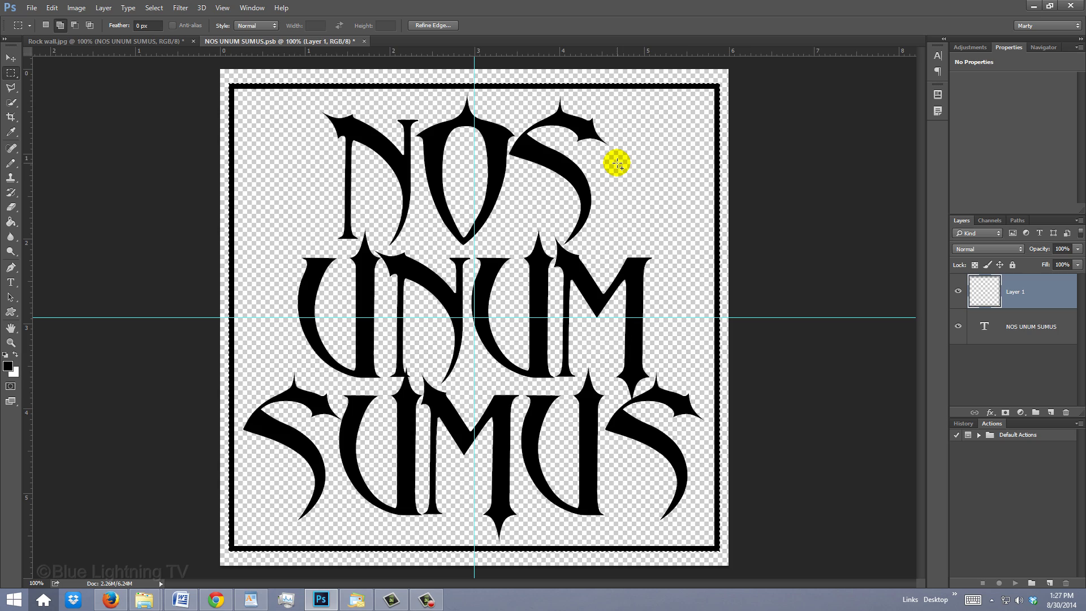
{"action": "key", "text": "ctrl+d"}
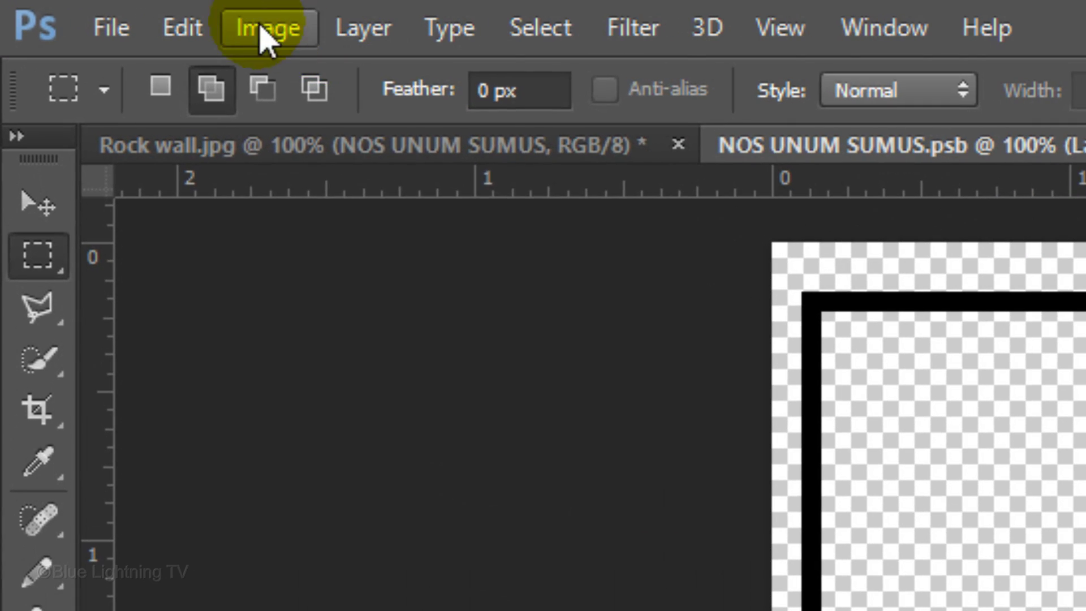
Trim transparent pixels from the contents document, then close it, saving changes.
{"action": "left_click", "coordinate": [74, 9]}
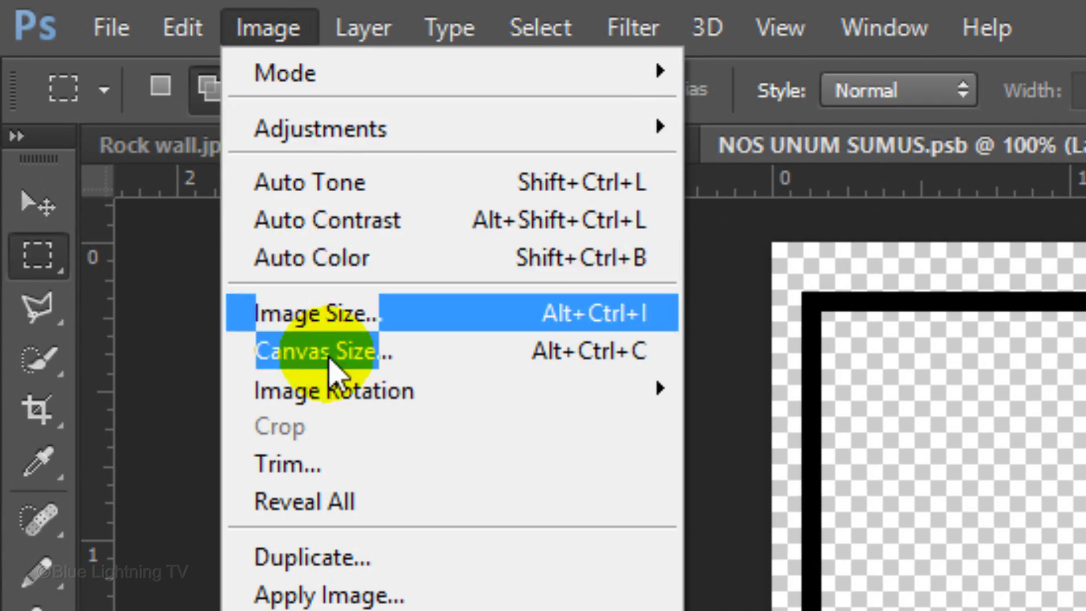
{"action": "left_click", "coordinate": [346, 472]}
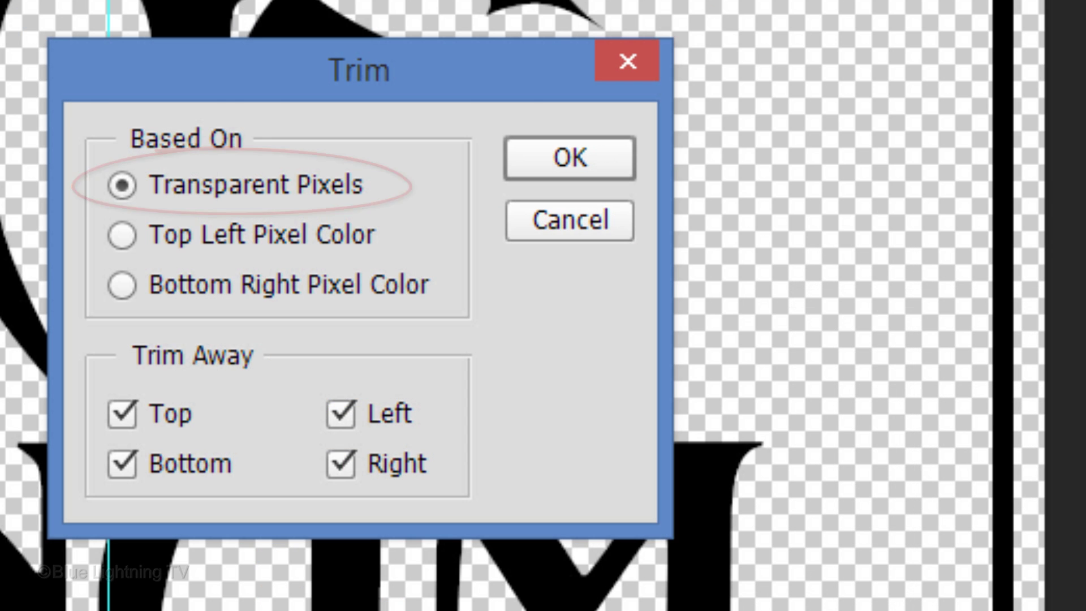
{"action": "left_click", "coordinate": [572, 162]}
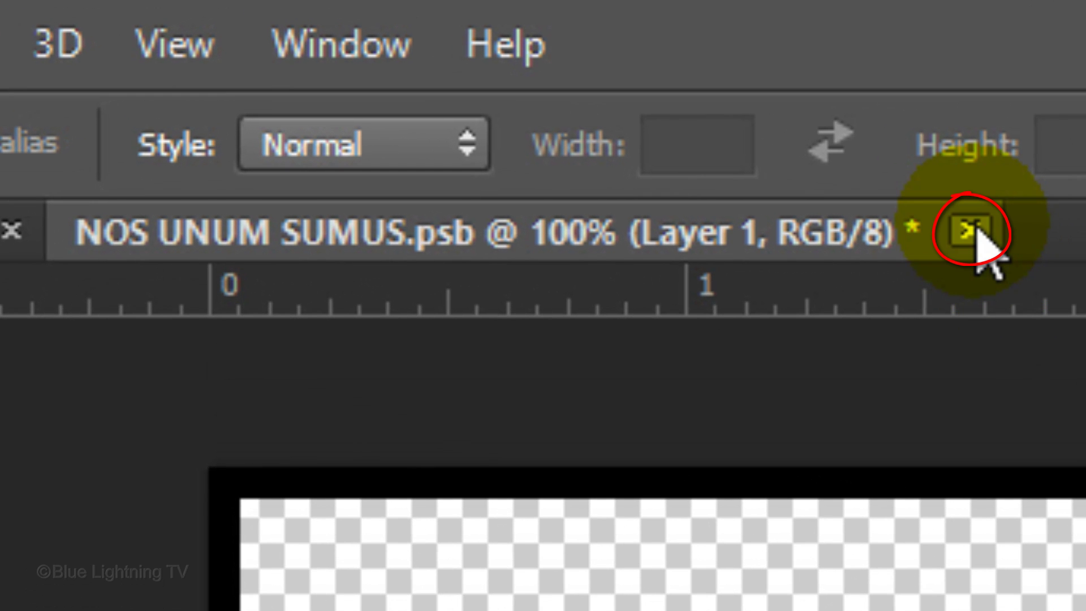
{"action": "left_click", "coordinate": [970, 231]}
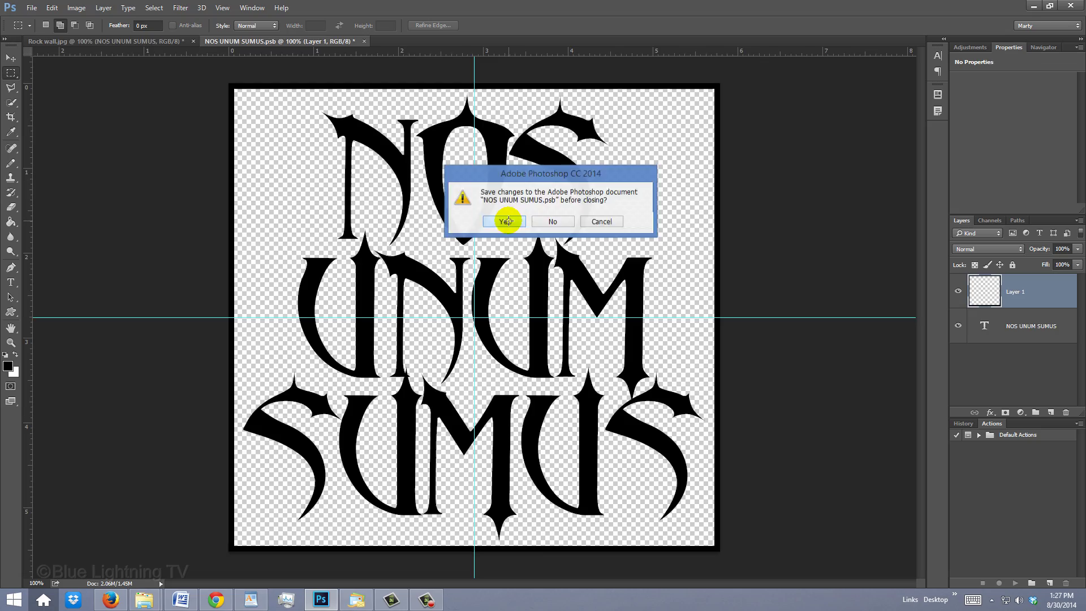
{"action": "left_click", "coordinate": [355, 399]}
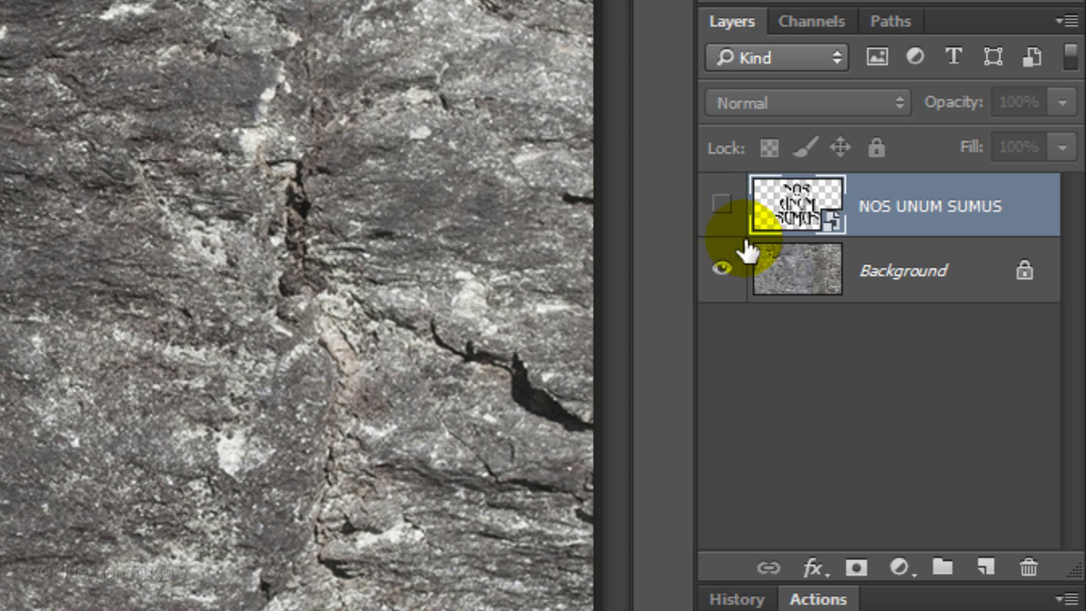
Duplicate the Background layer and apply a 2-pixel Gaussian blur to the copy.
{"action": "left_click", "coordinate": [794, 278]}
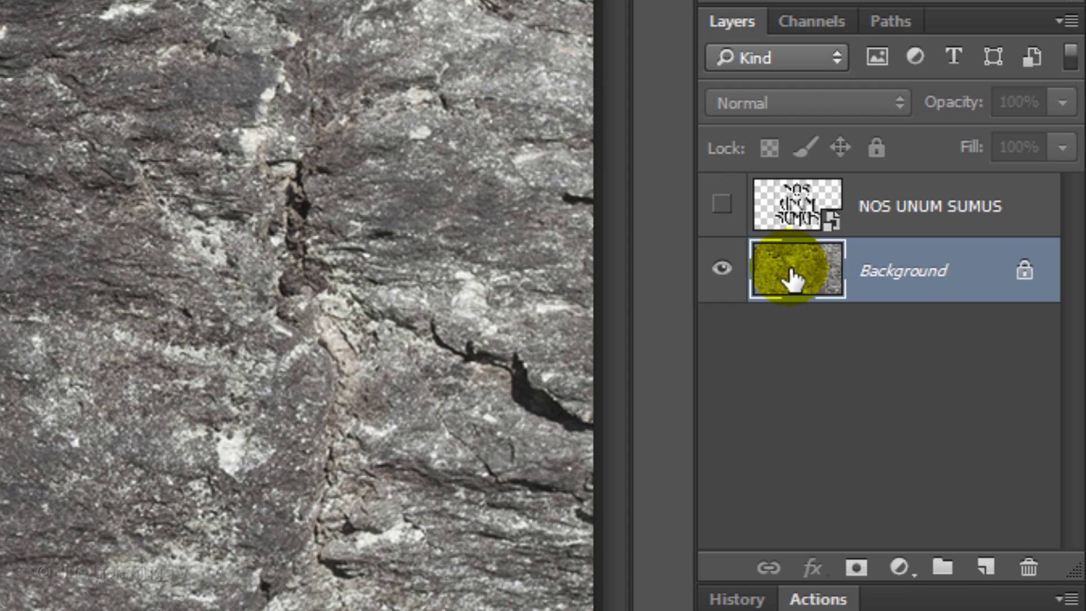
{"action": "key", "text": "ctrl+j"}
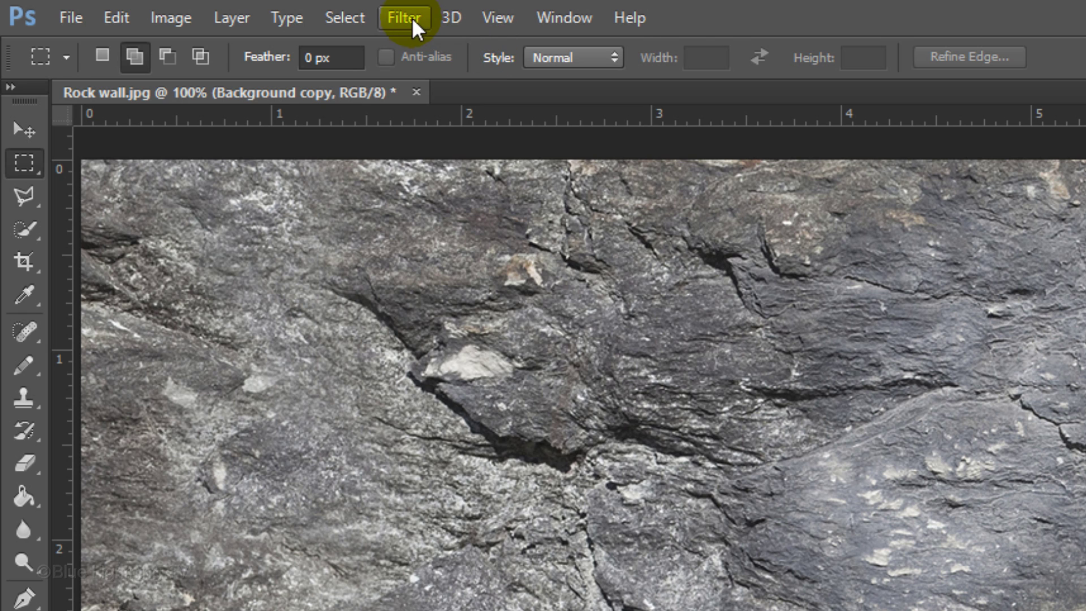
{"action": "left_click", "coordinate": [408, 18]}
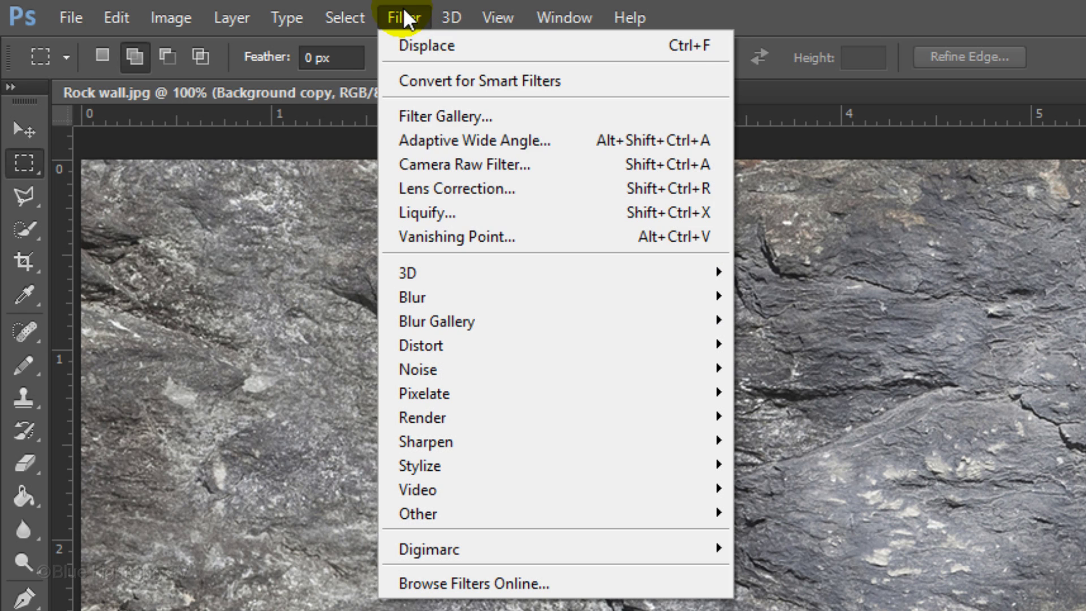
{"action": "mouse_move", "coordinate": [475, 297]}
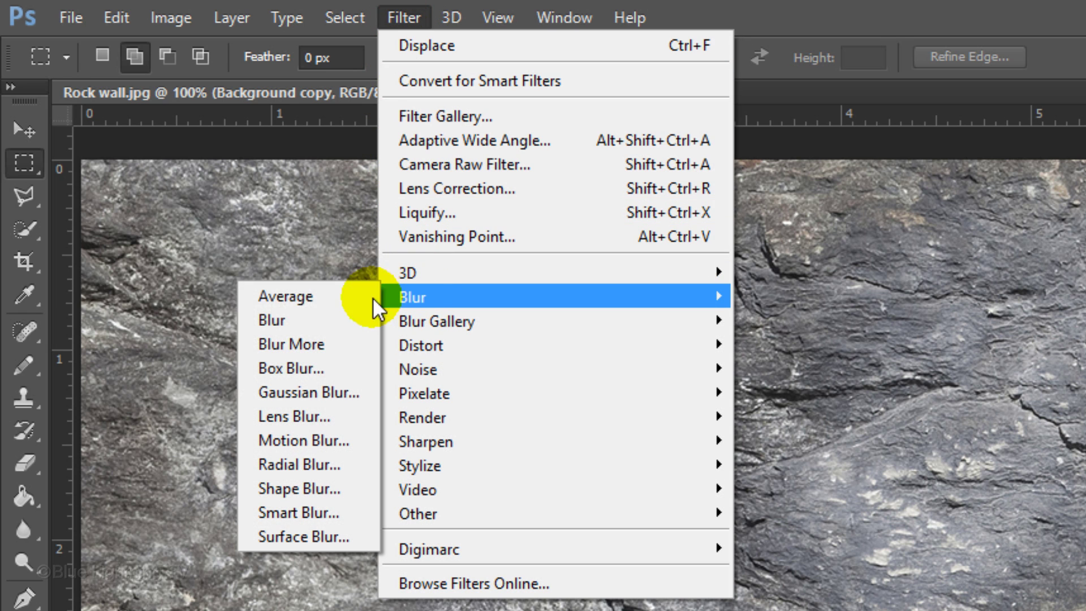
{"action": "left_click", "coordinate": [307, 393]}
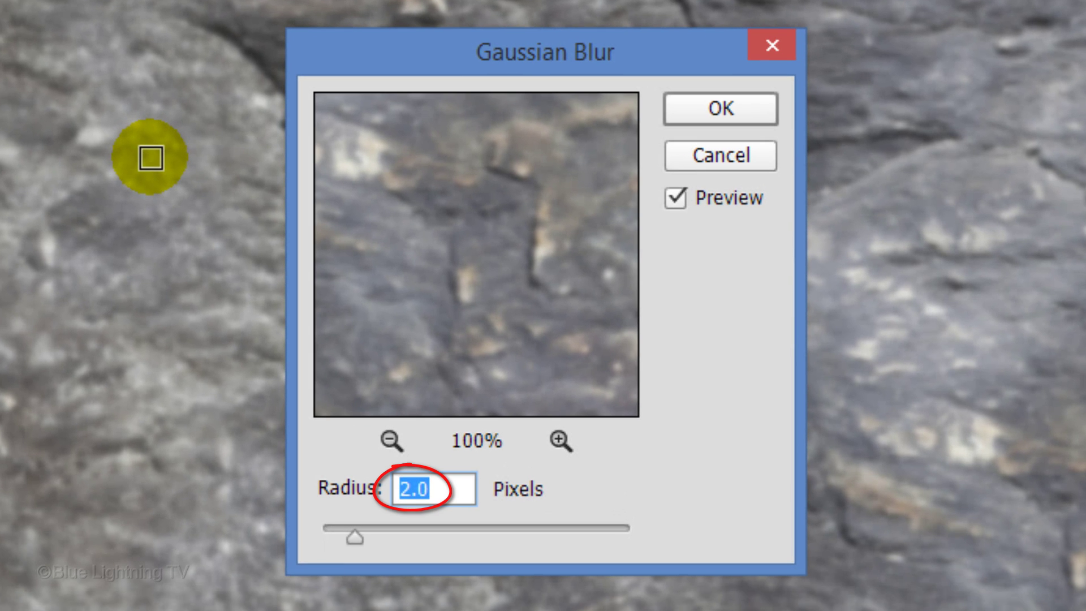
{"action": "left_click", "coordinate": [719, 117]}
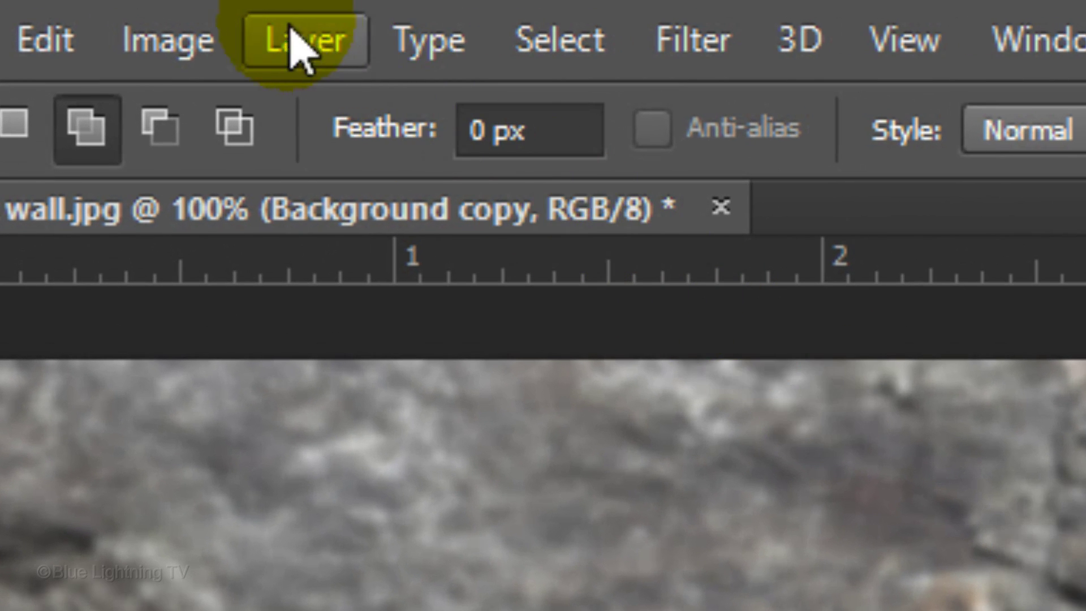
Duplicate the blurred layer into a new document named Displacement.
{"action": "left_click", "coordinate": [293, 39]}
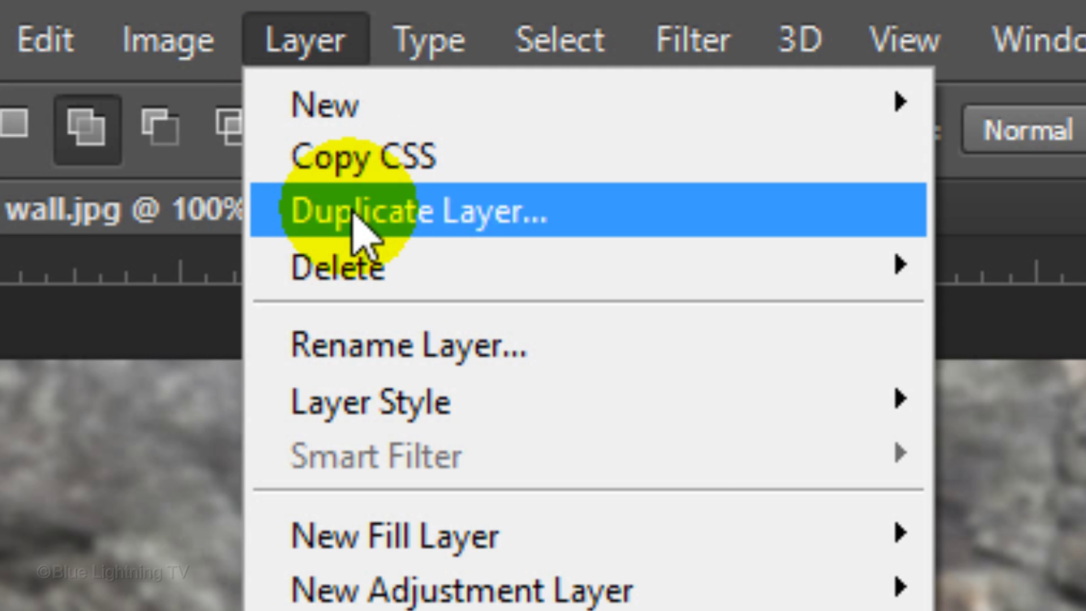
{"action": "left_click", "coordinate": [356, 224]}
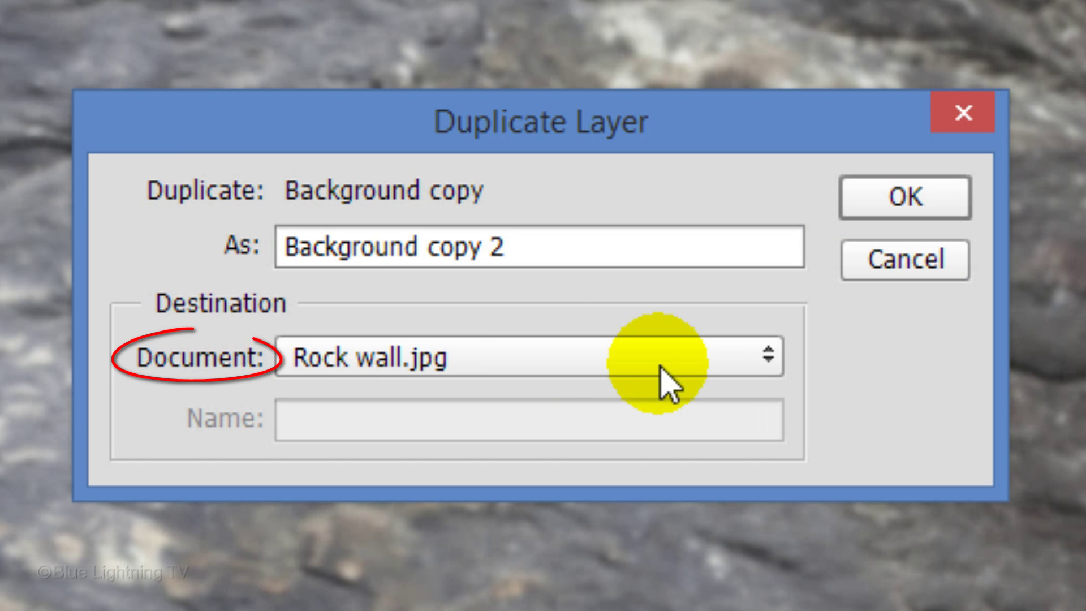
{"action": "left_click", "coordinate": [658, 369]}
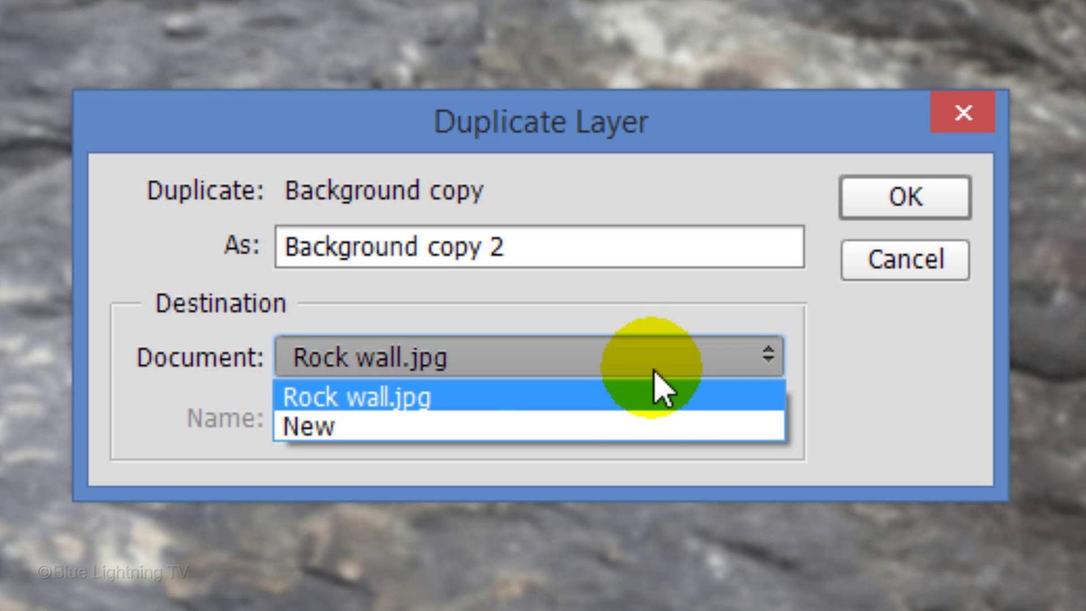
{"action": "left_click", "coordinate": [634, 429]}
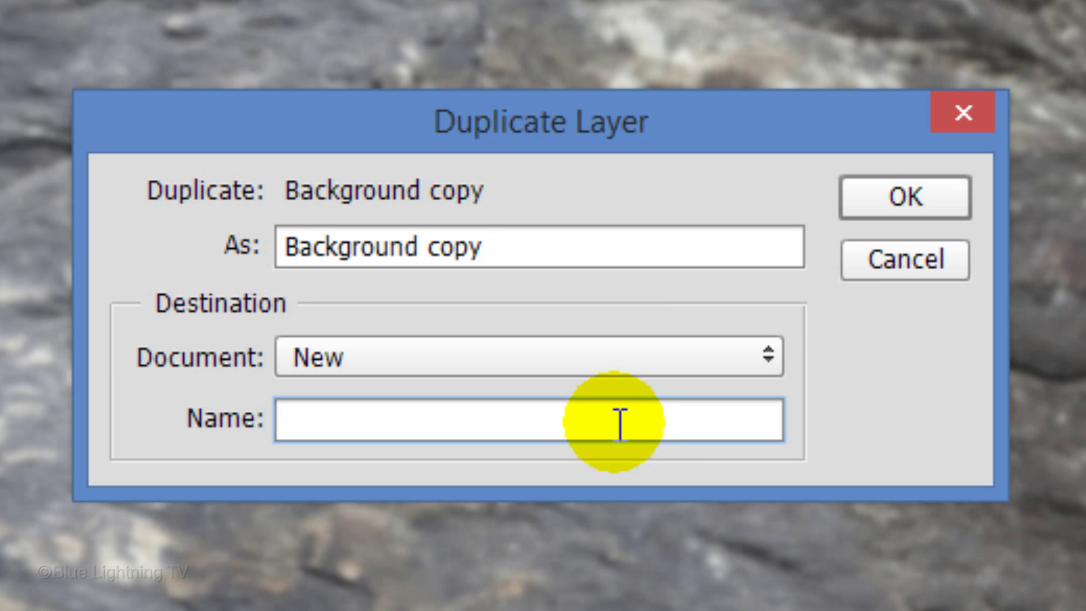
{"action": "type", "text": "Displacement"}
{"action": "key", "text": "Return"}
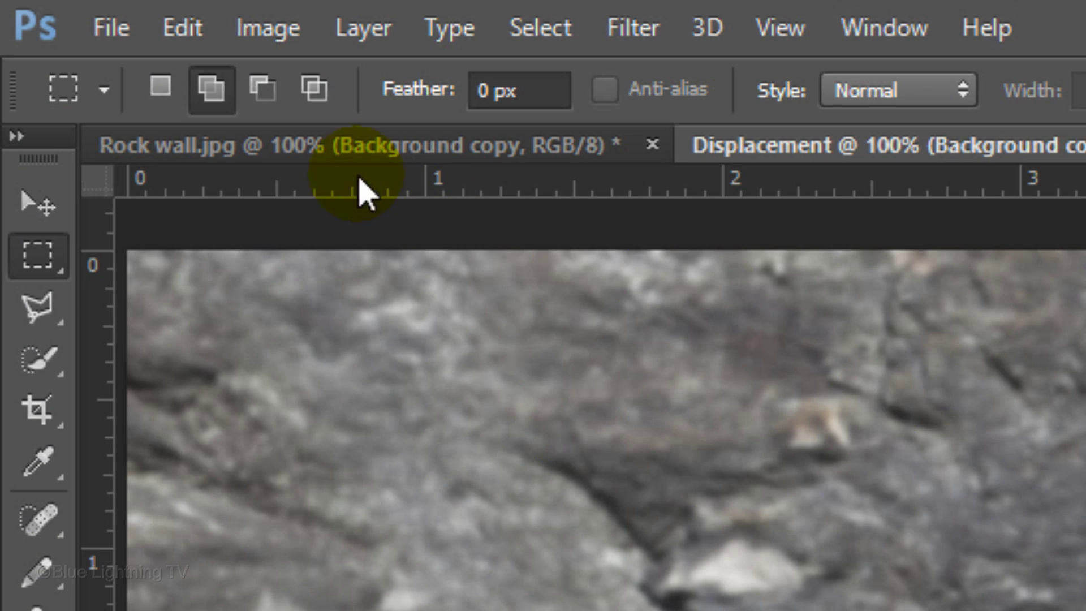
Save the Displacement document as a PSD, accepting the compatibility option.
{"action": "left_click", "coordinate": [105, 28]}
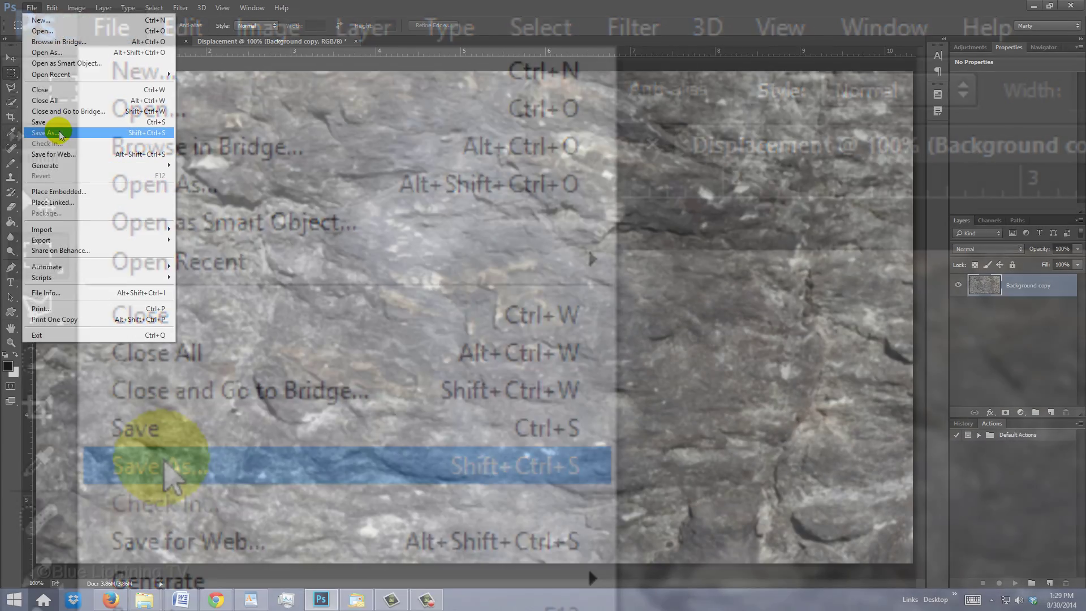
{"action": "left_click", "coordinate": [167, 472]}
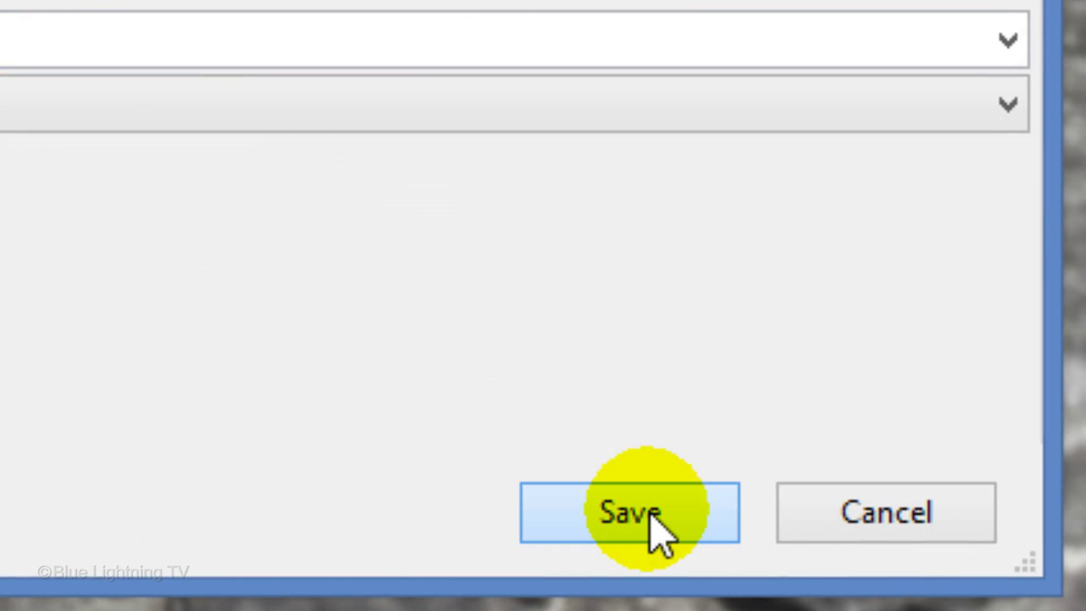
{"action": "left_click", "coordinate": [650, 521]}
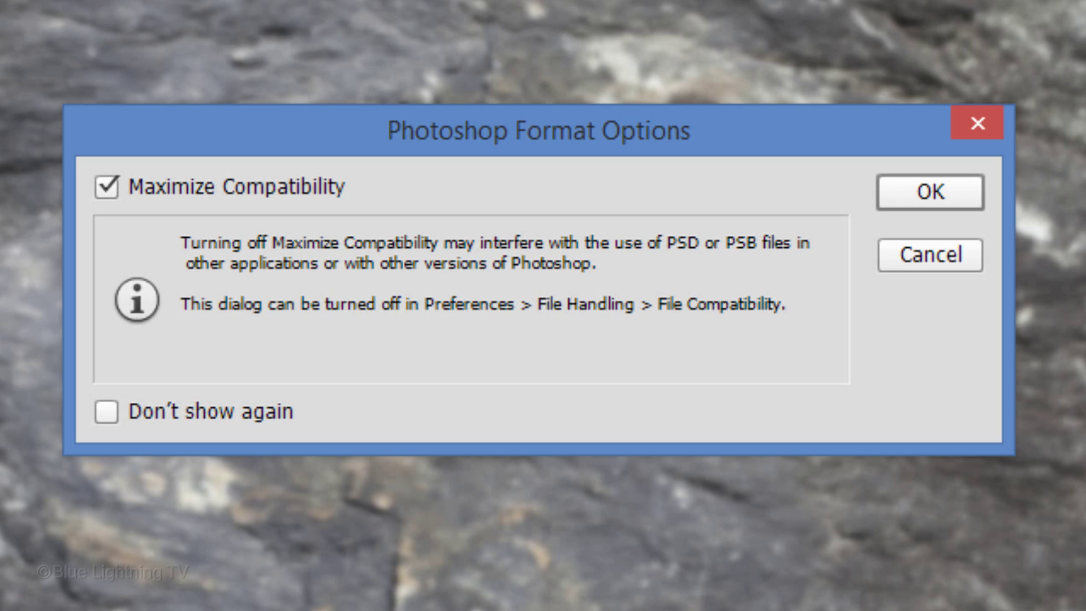
{"action": "left_click", "coordinate": [942, 191]}
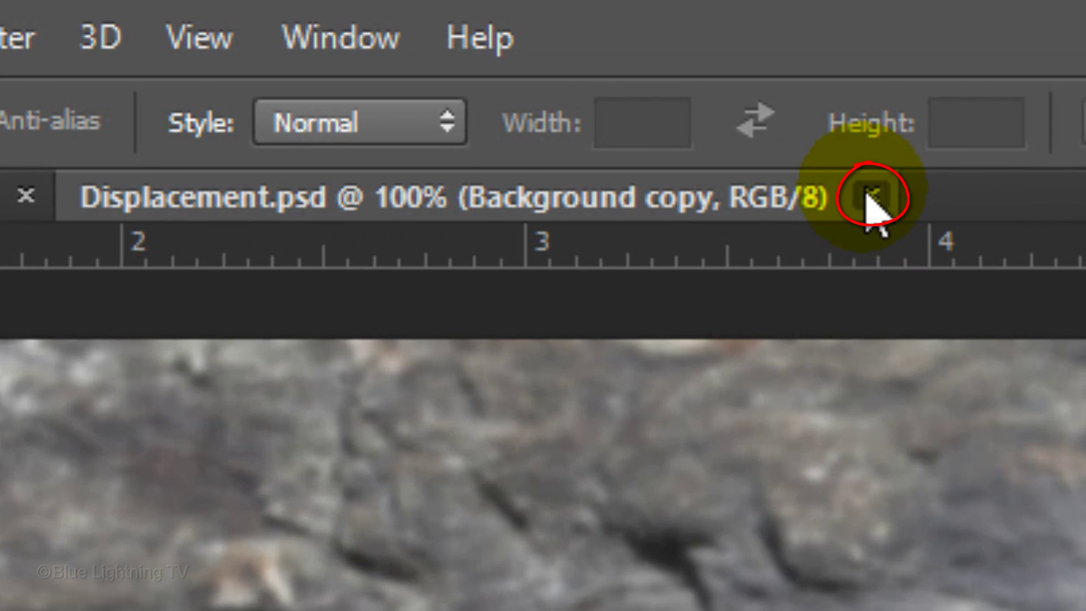
Close Displacement, delete Background copy, and show the NOS UNUM SUMUS layer in Soft Light.
{"action": "left_click", "coordinate": [869, 197]}
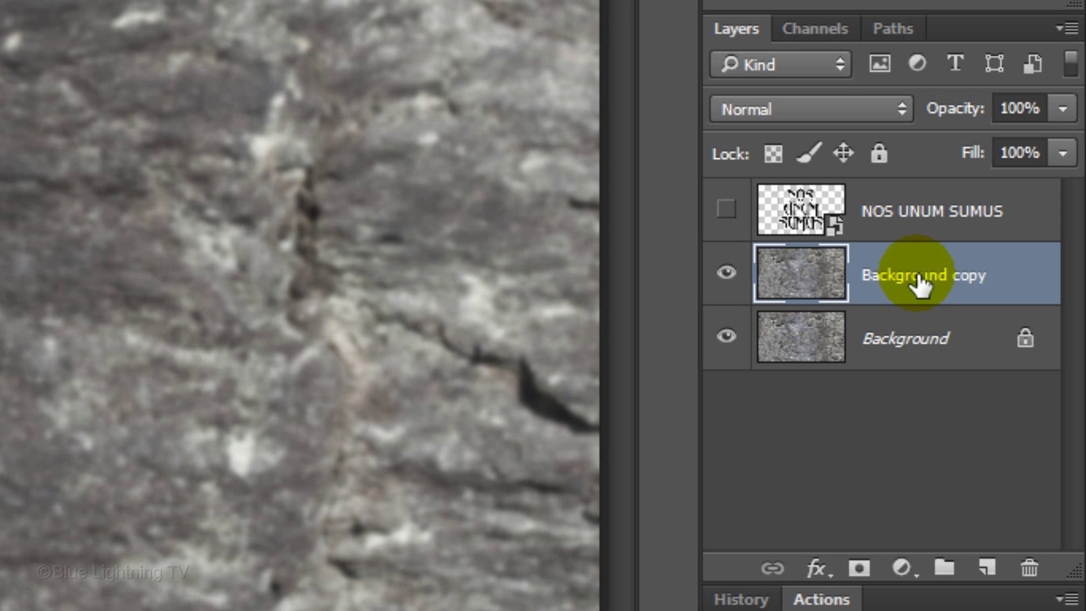
{"action": "left_click_drag", "start_coordinate": [921, 285], "coordinate": [1029, 569]}
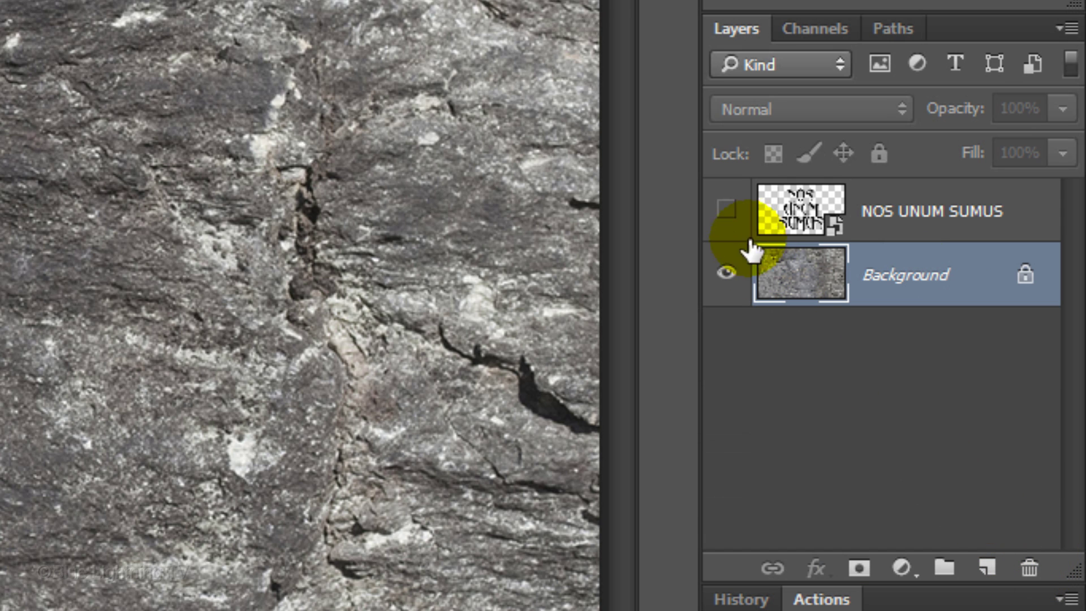
{"action": "left_click", "coordinate": [727, 210]}
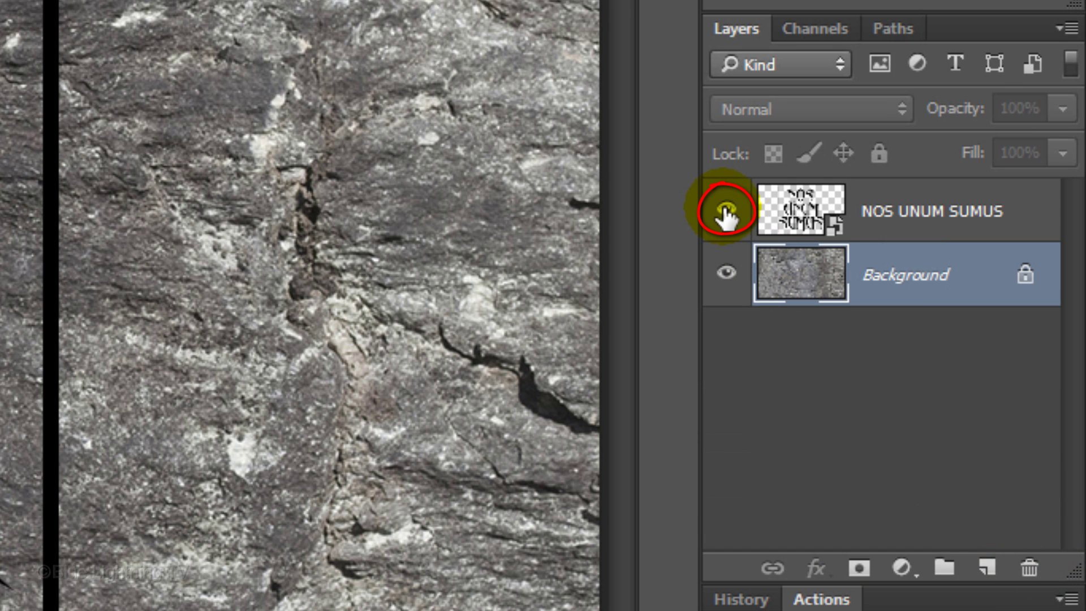
{"action": "left_click", "coordinate": [799, 210]}
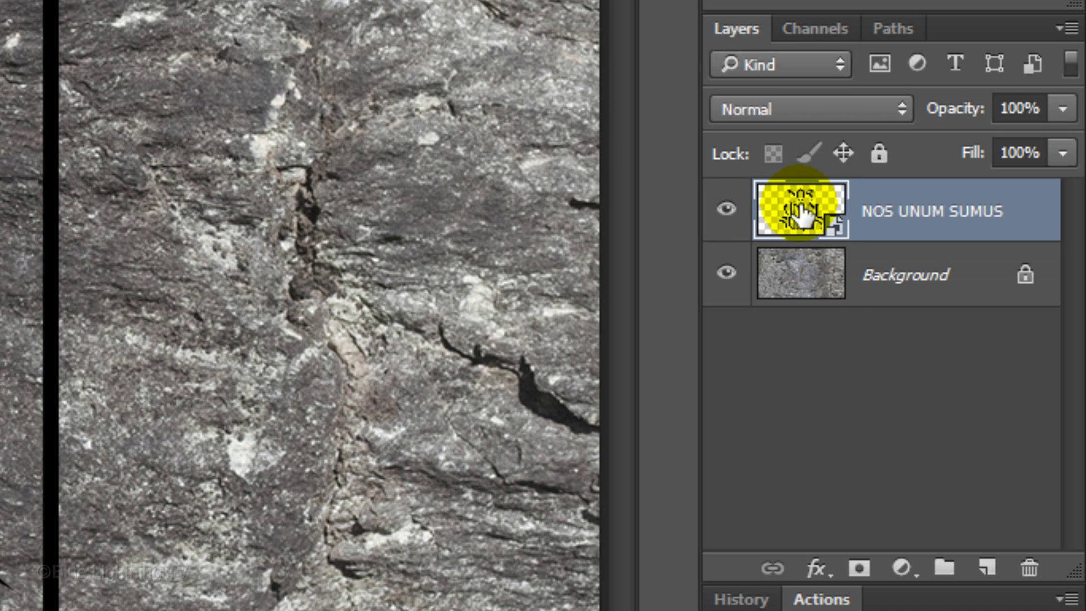
{"action": "left_click", "coordinate": [799, 108]}
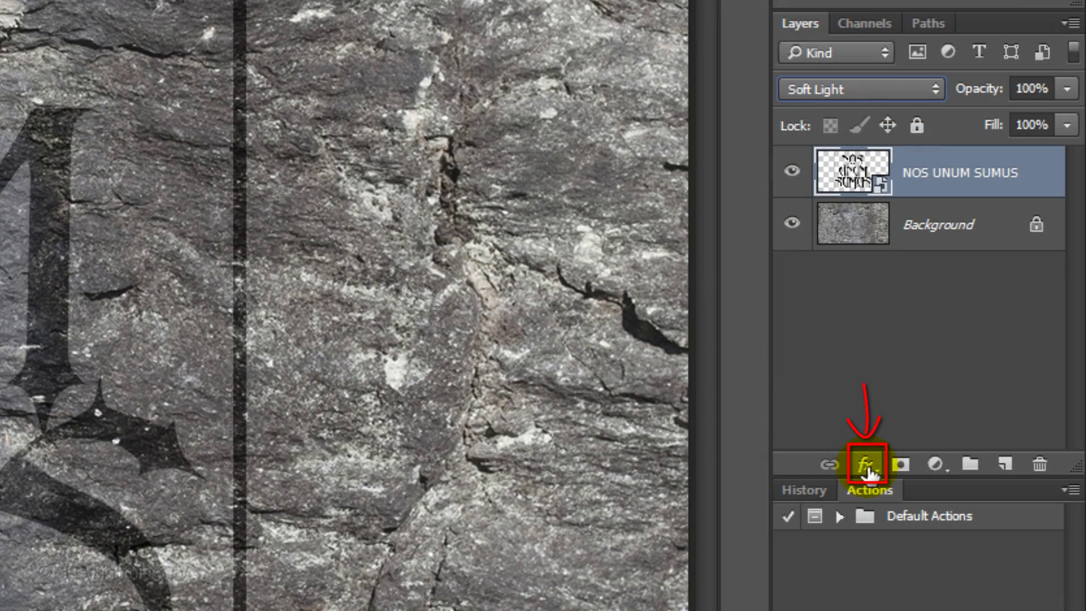
Add a Bevel & Emboss effect to the lettering with Direction Down and Contour enabled.
{"action": "left_click", "coordinate": [868, 466]}
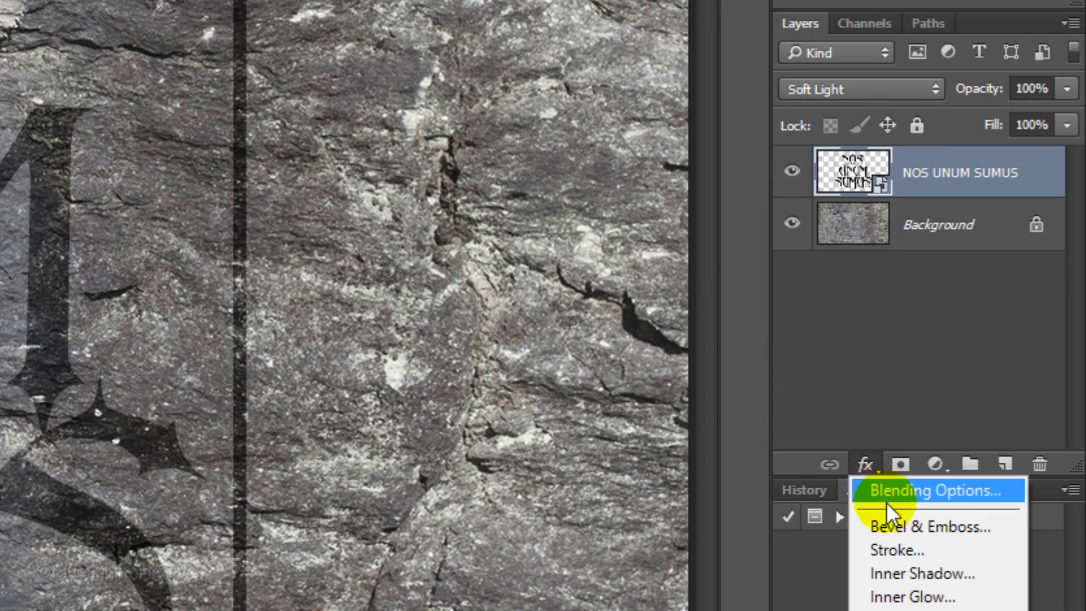
{"action": "left_click", "coordinate": [898, 528]}
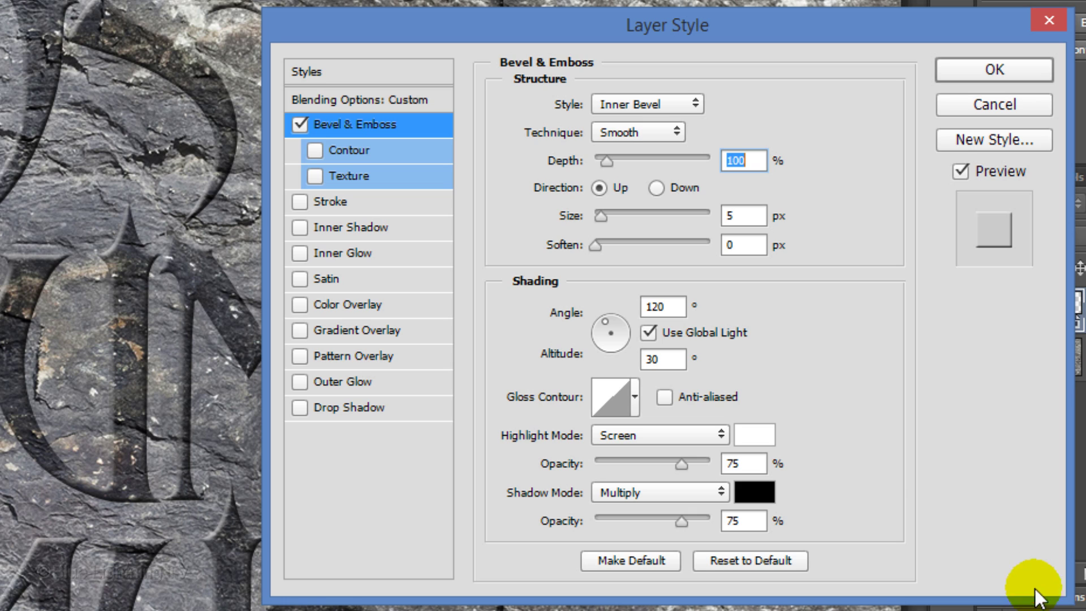
{"action": "left_click", "coordinate": [656, 188]}
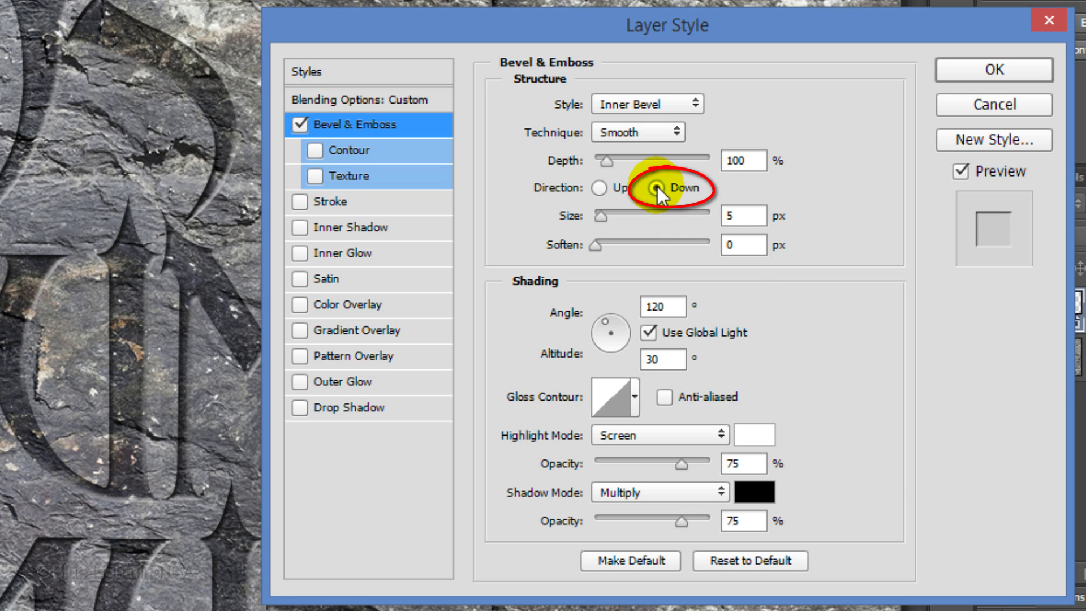
{"action": "left_click", "coordinate": [315, 150]}
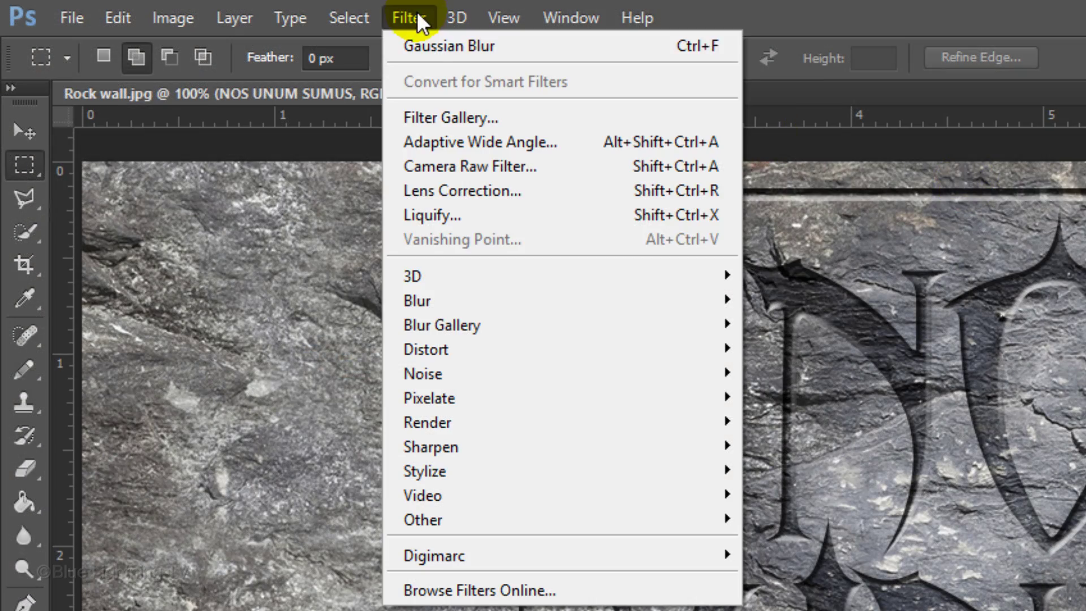
{"action": "mouse_move", "coordinate": [427, 349]}
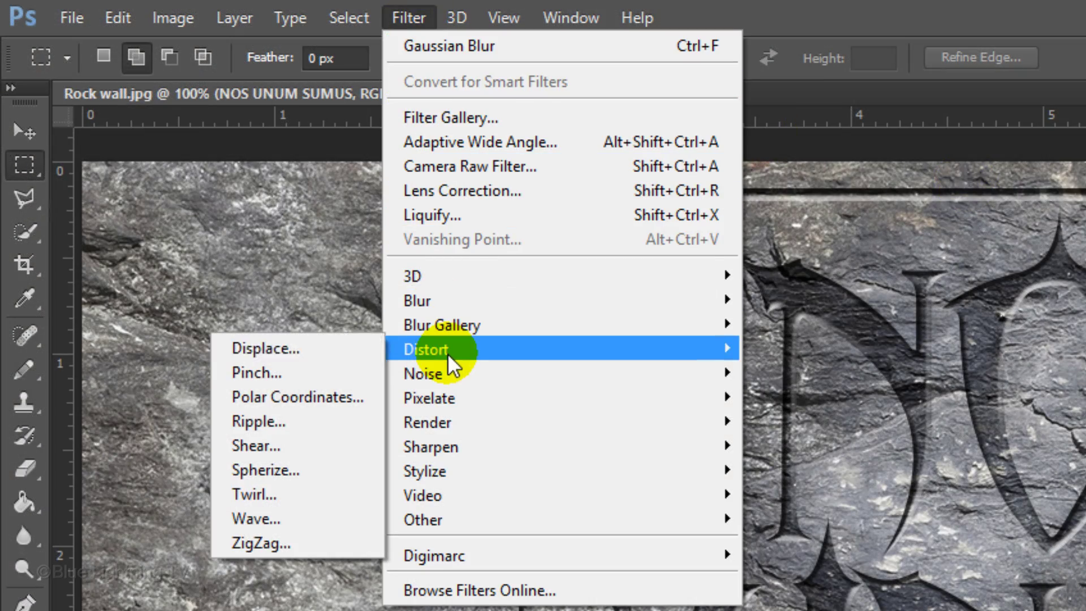
Apply Displace at scale 10/10 with Repeat Edge Pixels, using Displacement.psd as the map.
{"action": "left_click", "coordinate": [301, 350]}
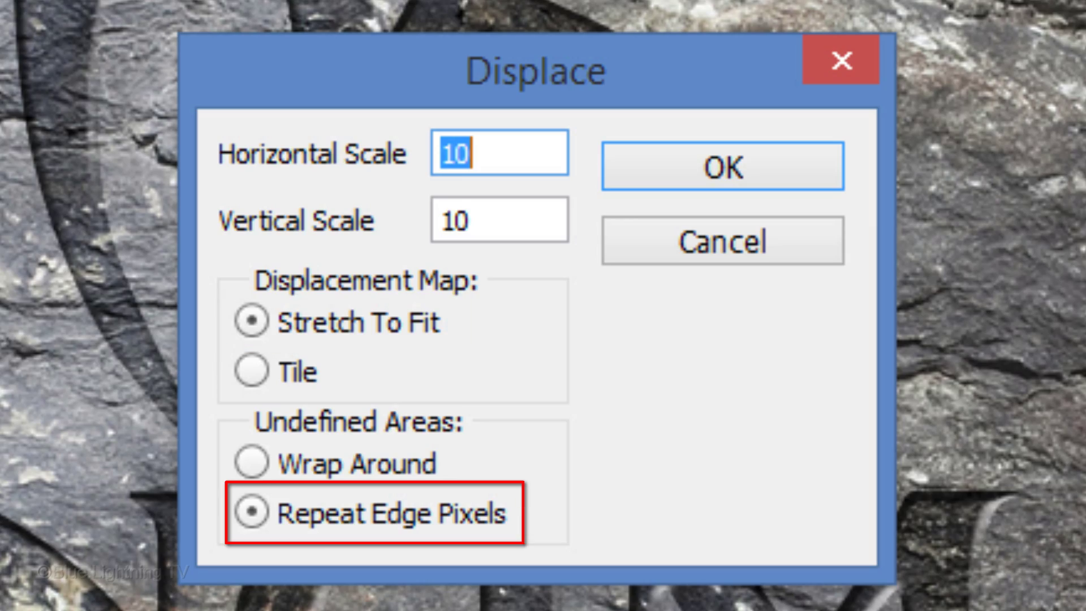
{"action": "left_click", "coordinate": [731, 174]}
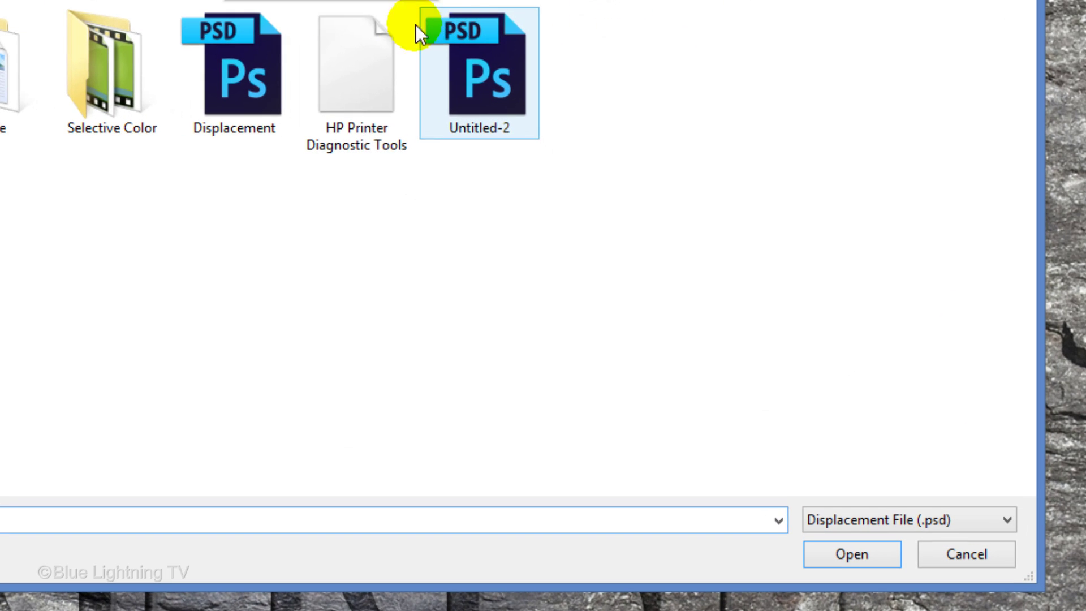
{"action": "left_click", "coordinate": [268, 97]}
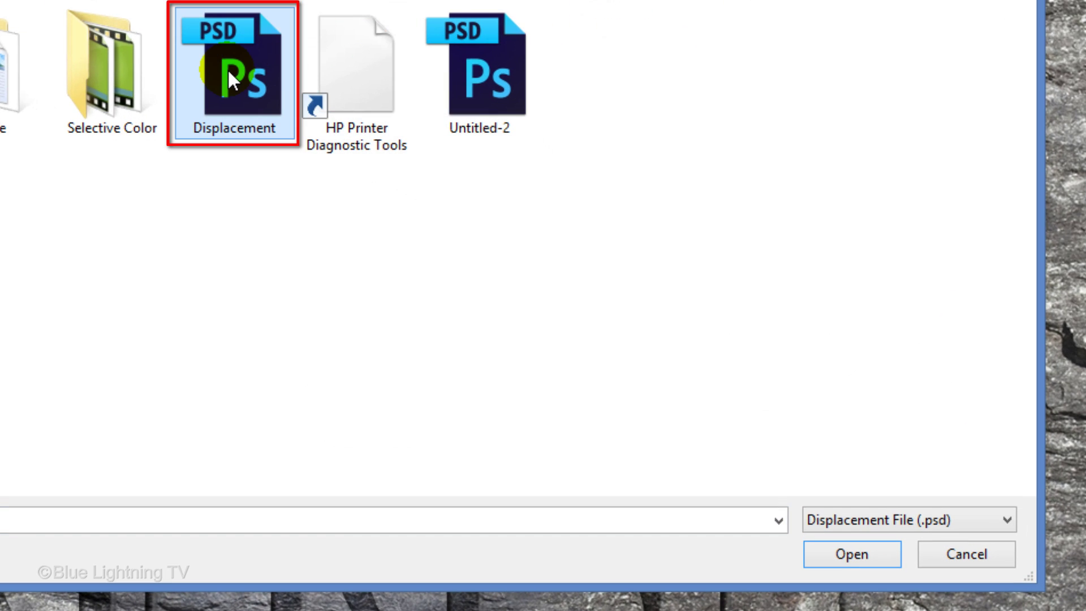
{"action": "left_click", "coordinate": [849, 555]}
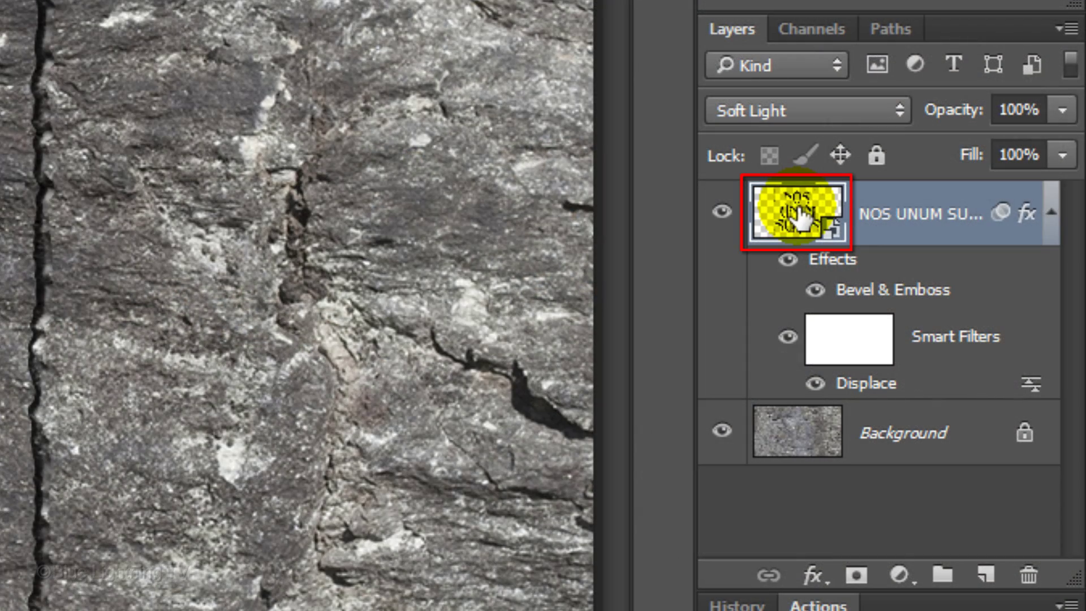
In the smart object contents, retype the lettering as WE / ARE / ONE on three lines.
{"action": "double_click", "coordinate": [801, 217]}
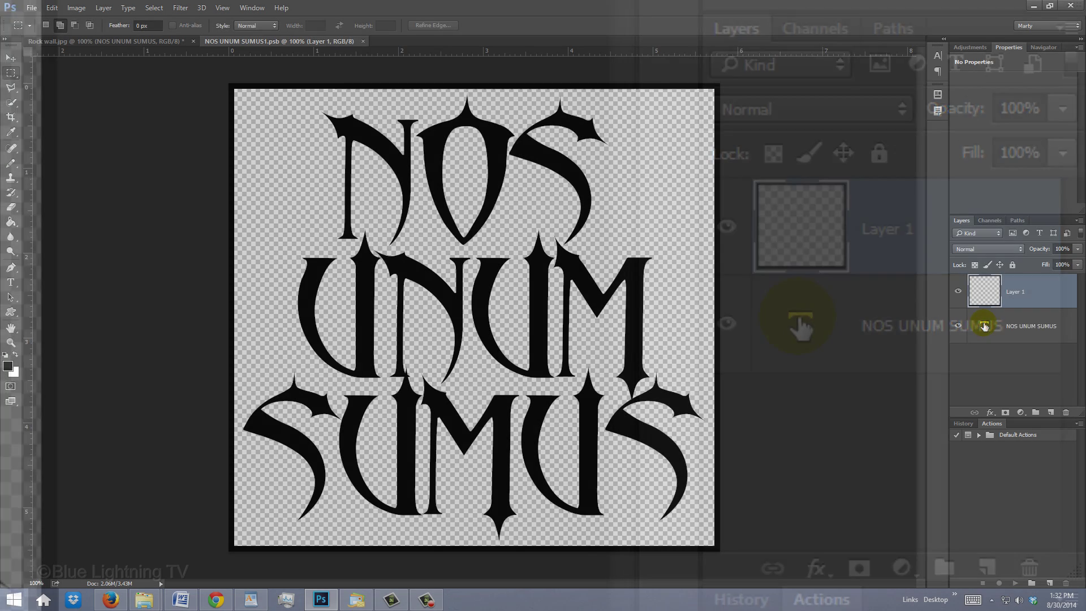
{"action": "double_click", "coordinate": [984, 325]}
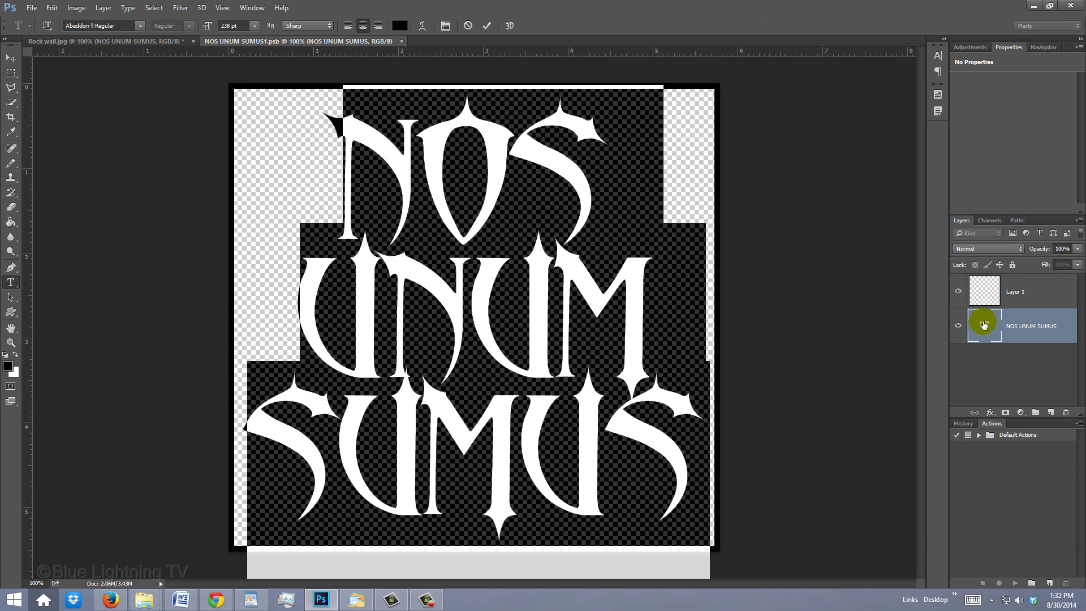
{"action": "type", "text": "WE"}
{"action": "key", "text": "Return"}
{"action": "type", "text": "ARE"}
{"action": "key", "text": "Return"}
{"action": "type", "text": "ONE"}
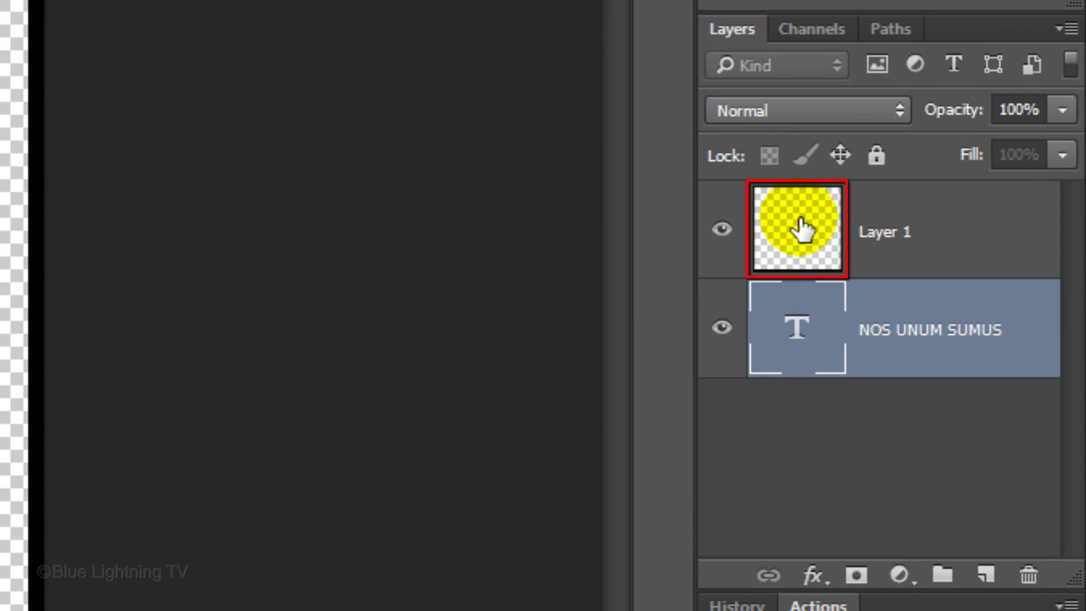
{"action": "left_click", "coordinate": [802, 227]}
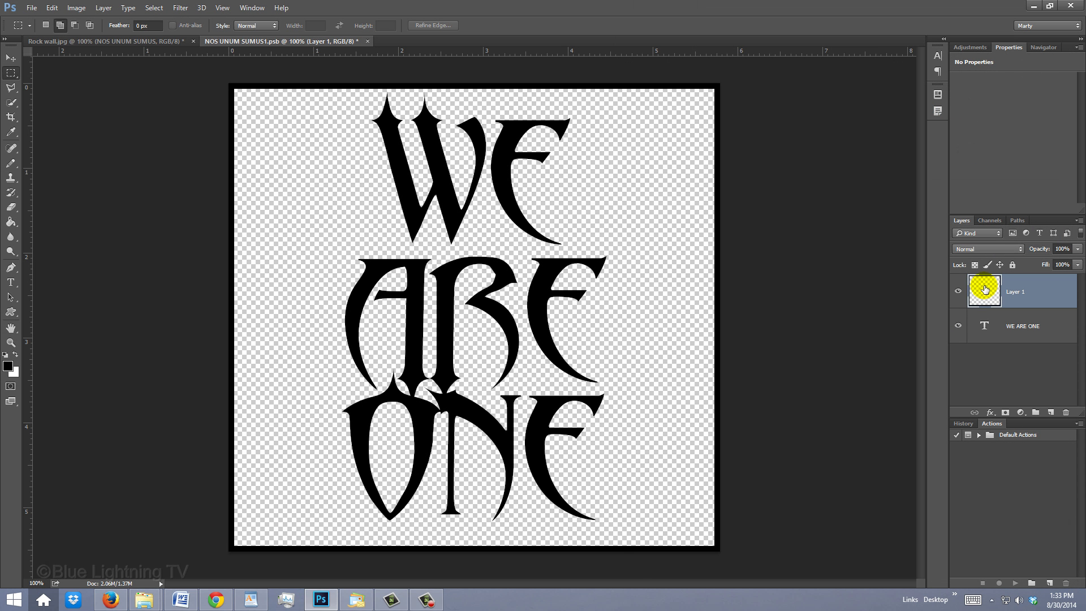
Scale Layer 1's frame from its centre to about 81% width and commit.
{"action": "key", "text": "ctrl+t"}
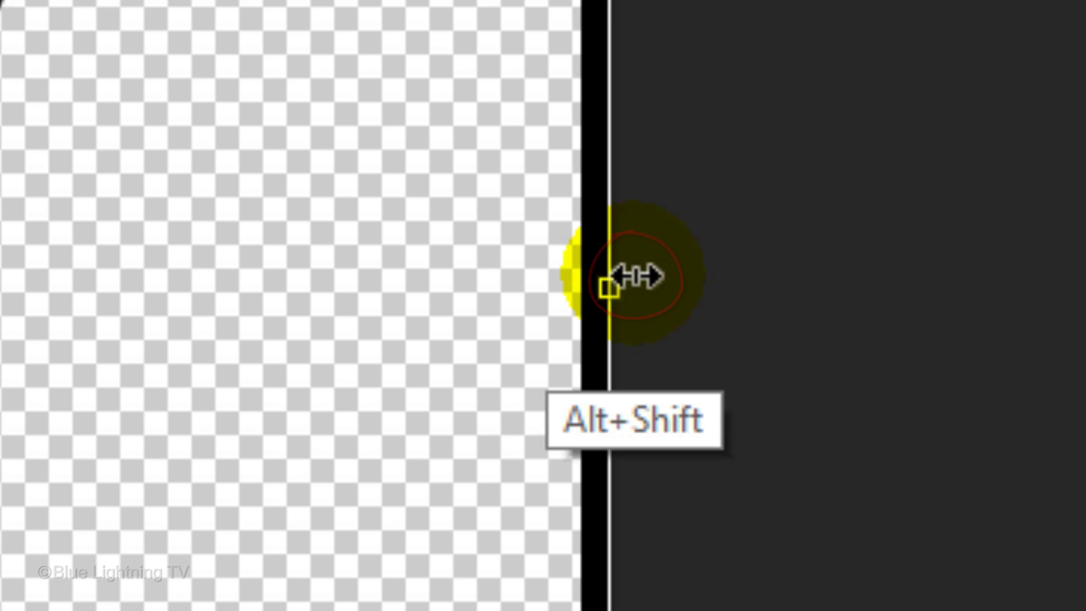
{"action": "key", "text": "shift+alt"}
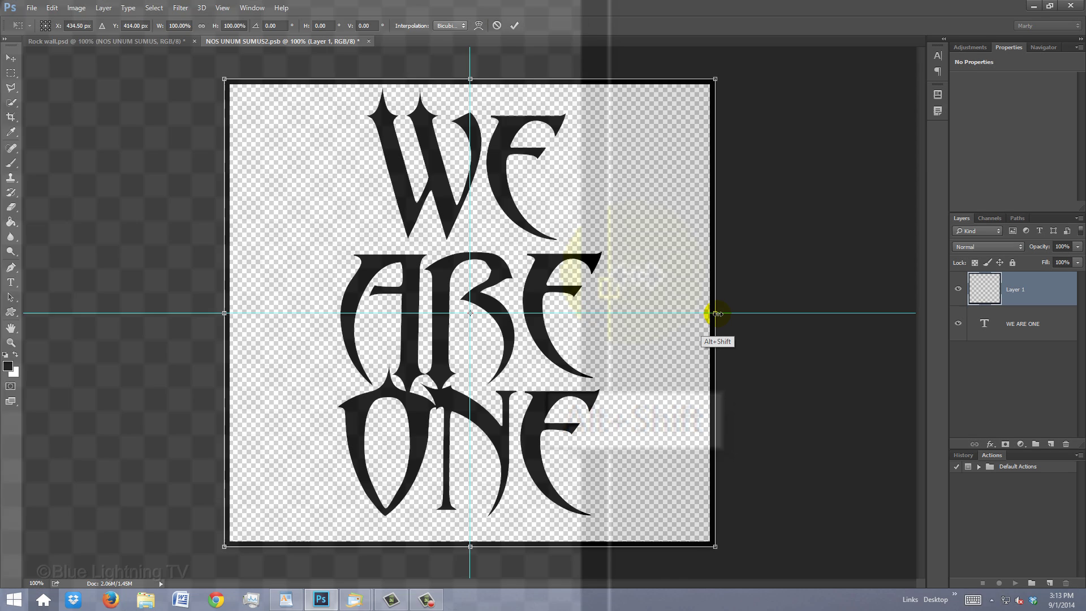
{"action": "left_click_drag", "start_coordinate": [714, 313], "coordinate": [671, 315]}
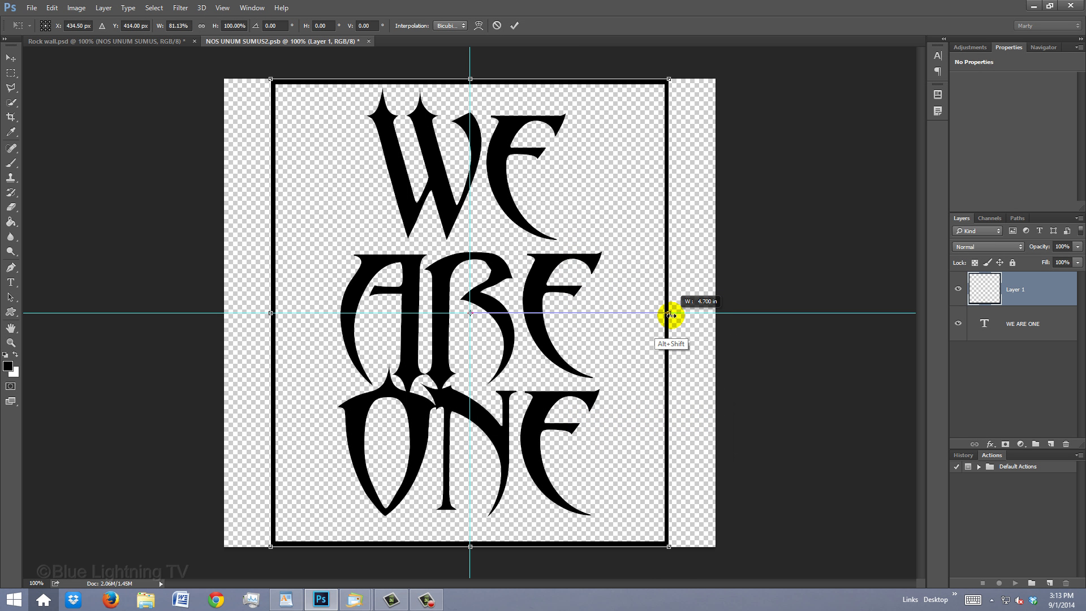
{"action": "key", "text": "Return"}
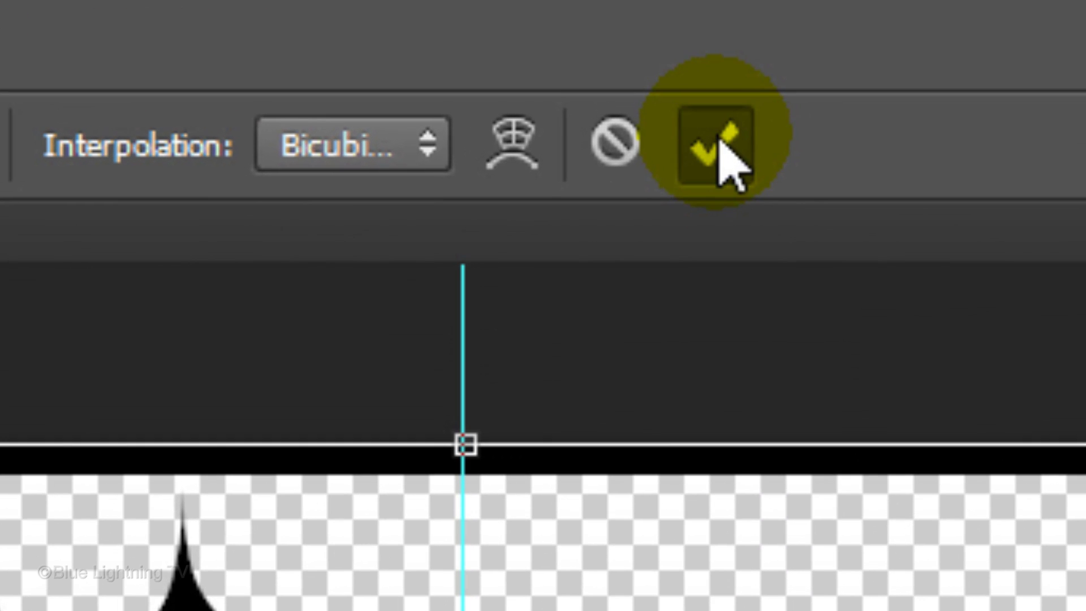
{"action": "left_click", "coordinate": [719, 142]}
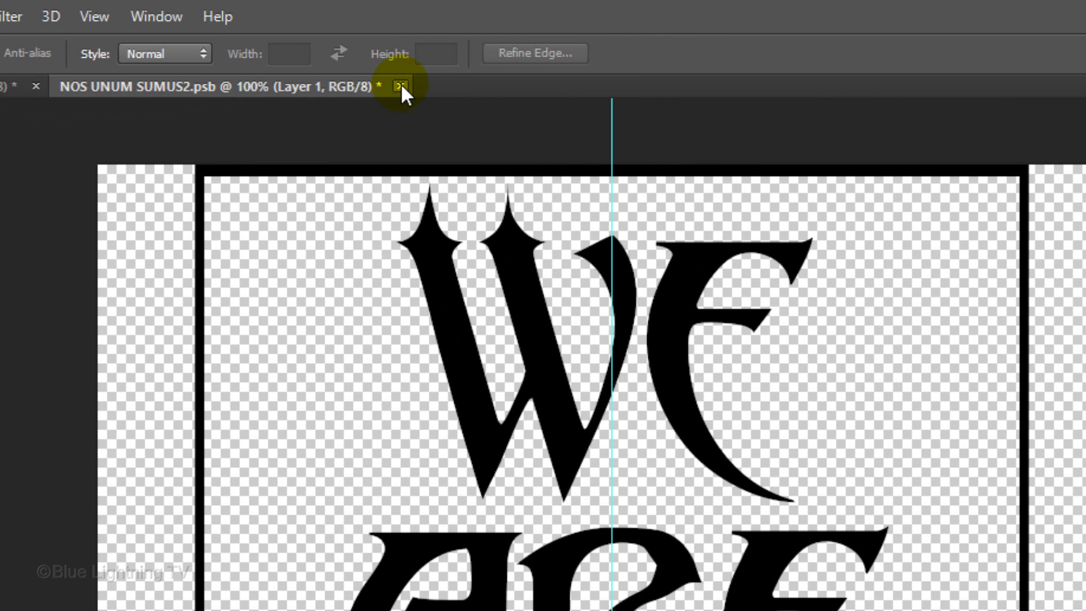
Save and close the .psb contents, then zoom out on the rock wall document.
{"action": "left_click", "coordinate": [398, 84]}
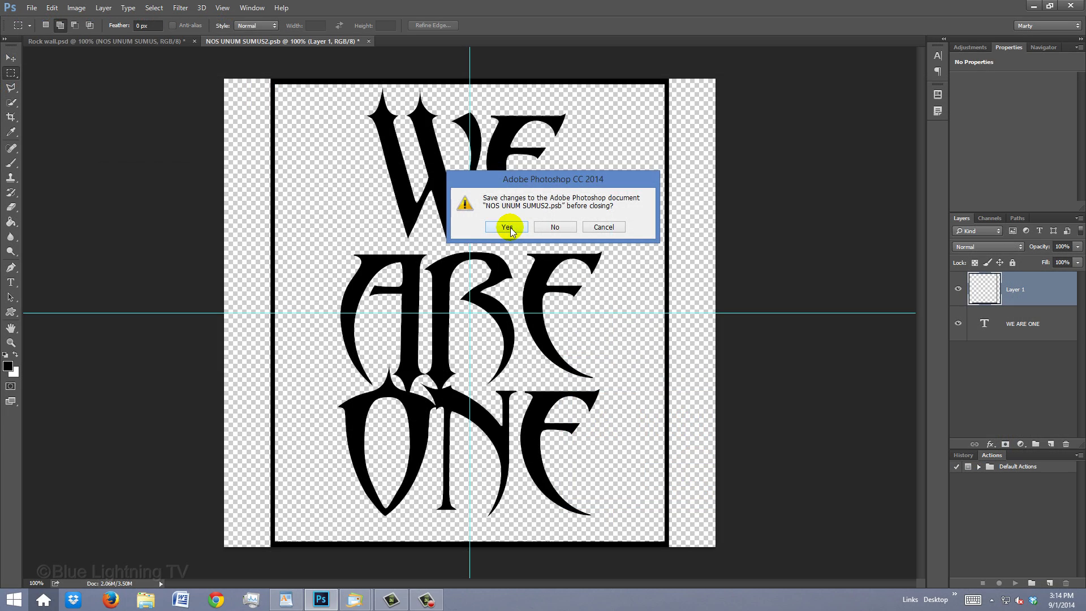
{"action": "left_click", "coordinate": [475, 206]}
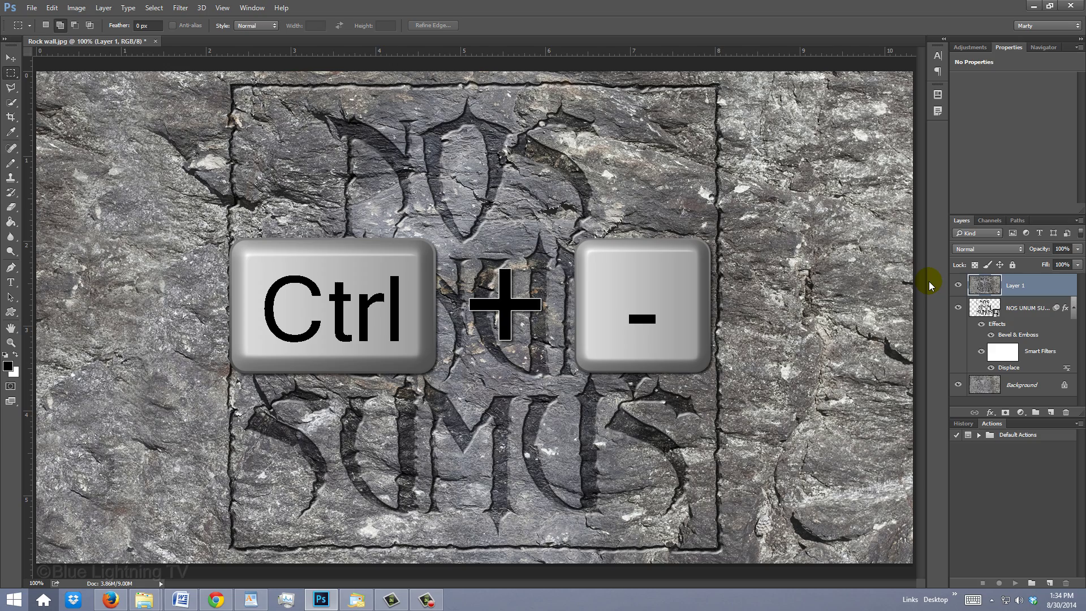
{"action": "key", "text": "ctrl+minus"}
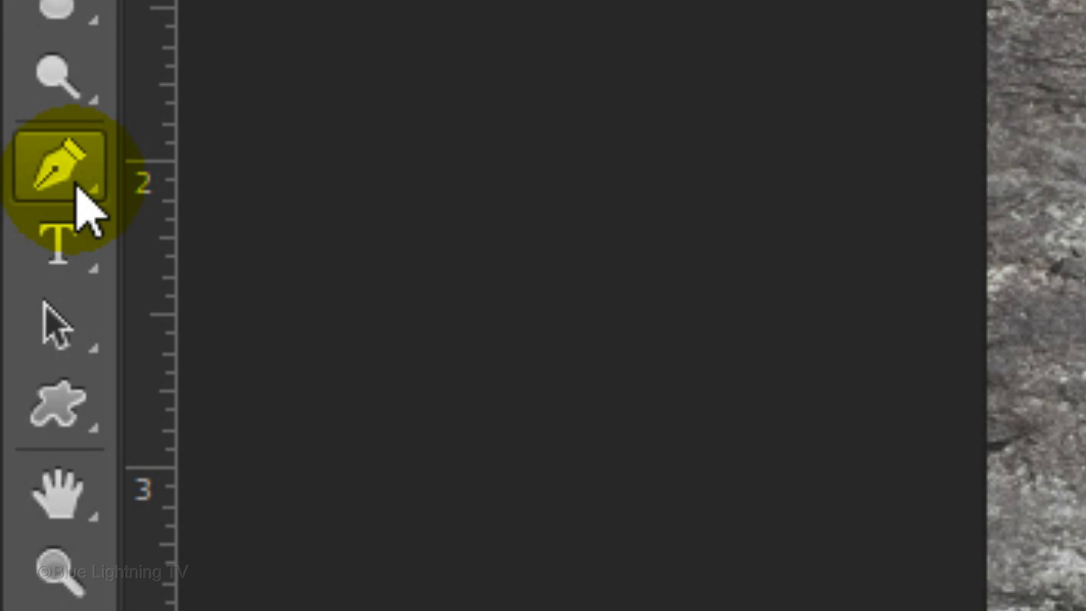
With the Pen Tool in Path mode, place beam anchors from above the canvas down across the lower left.
{"action": "left_click", "coordinate": [14, 271]}
{"action": "left_click", "coordinate": [405, 161]}
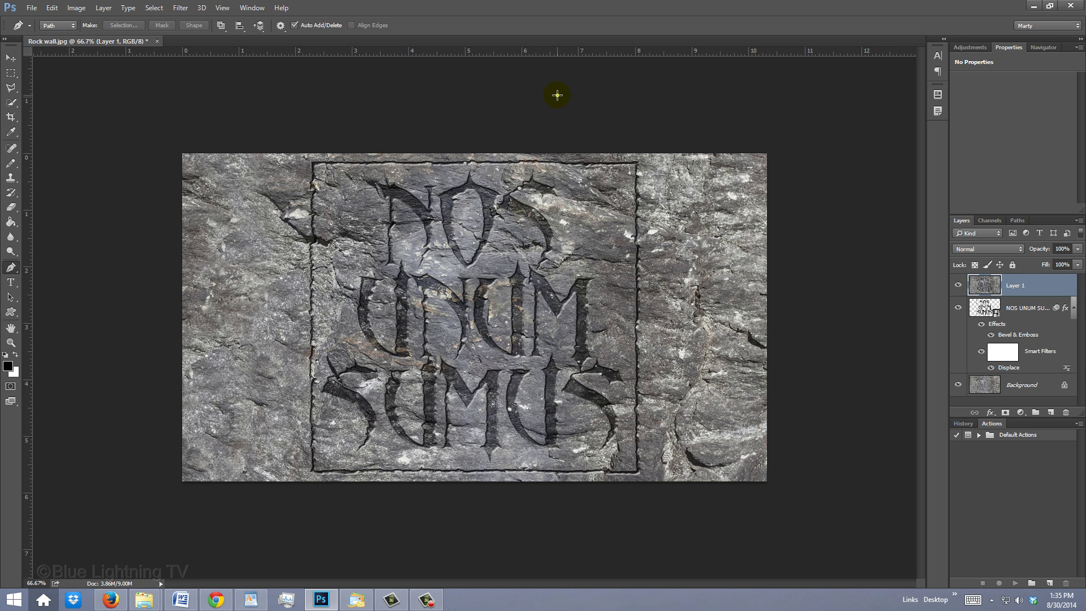
{"action": "left_click", "coordinate": [557, 94]}
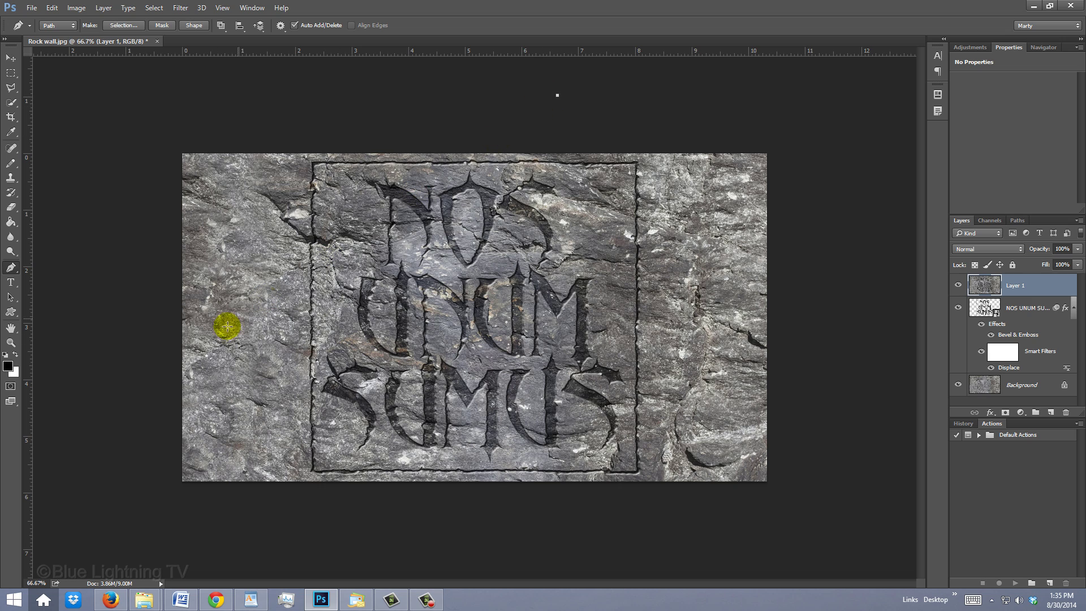
{"action": "left_click", "coordinate": [81, 457]}
{"action": "left_click", "coordinate": [179, 558]}
{"action": "left_click", "coordinate": [544, 559]}
{"action": "left_click", "coordinate": [622, 100]}
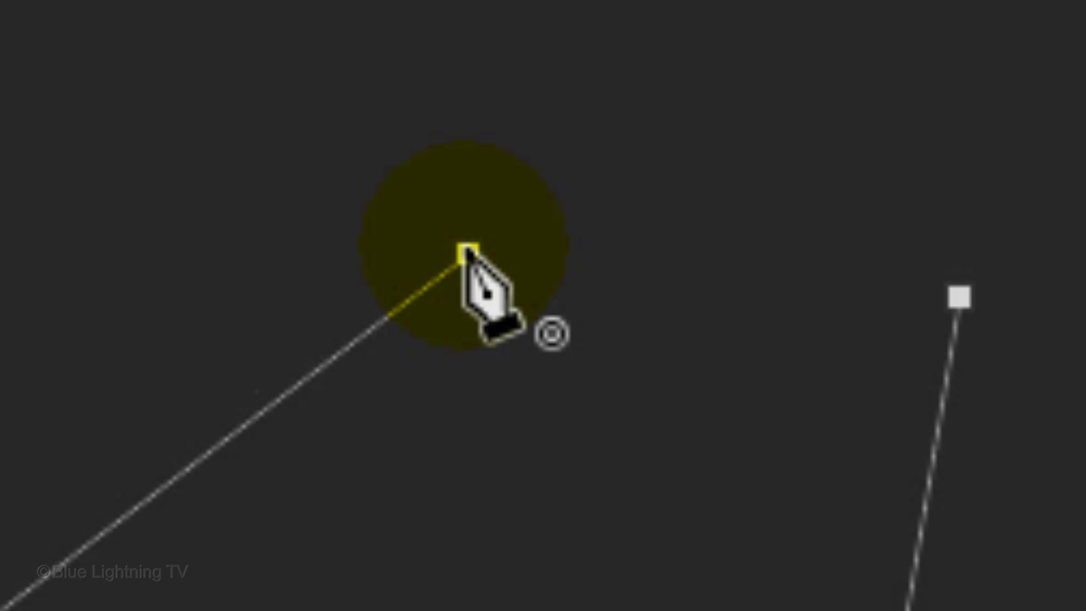
Close the beam path and make it a selection with a 40-pixel feather.
{"action": "left_click", "coordinate": [467, 251]}
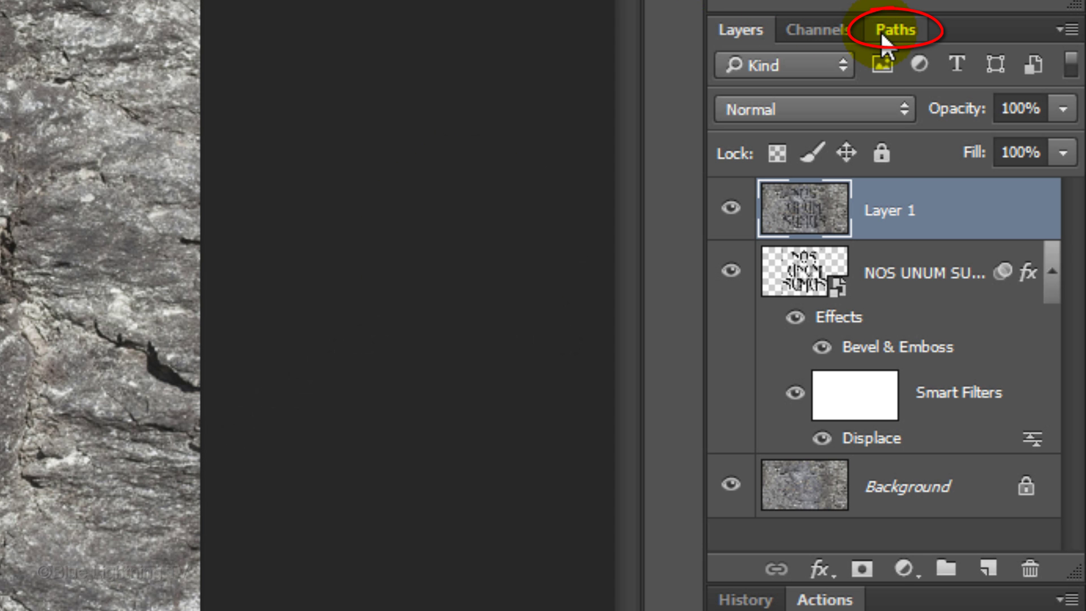
{"action": "left_click", "coordinate": [894, 32]}
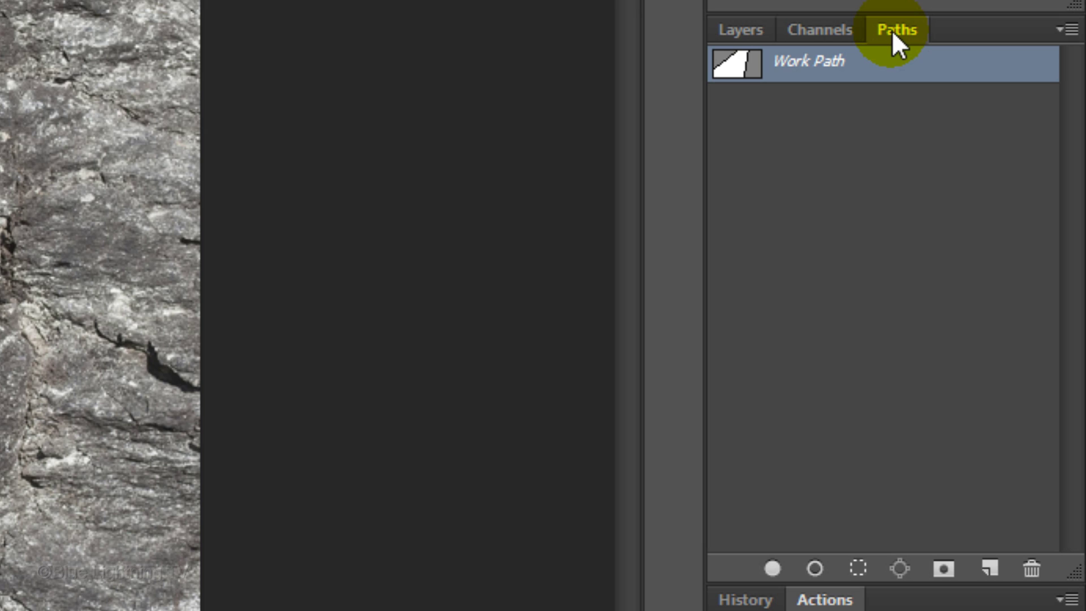
{"action": "left_click", "coordinate": [1064, 34]}
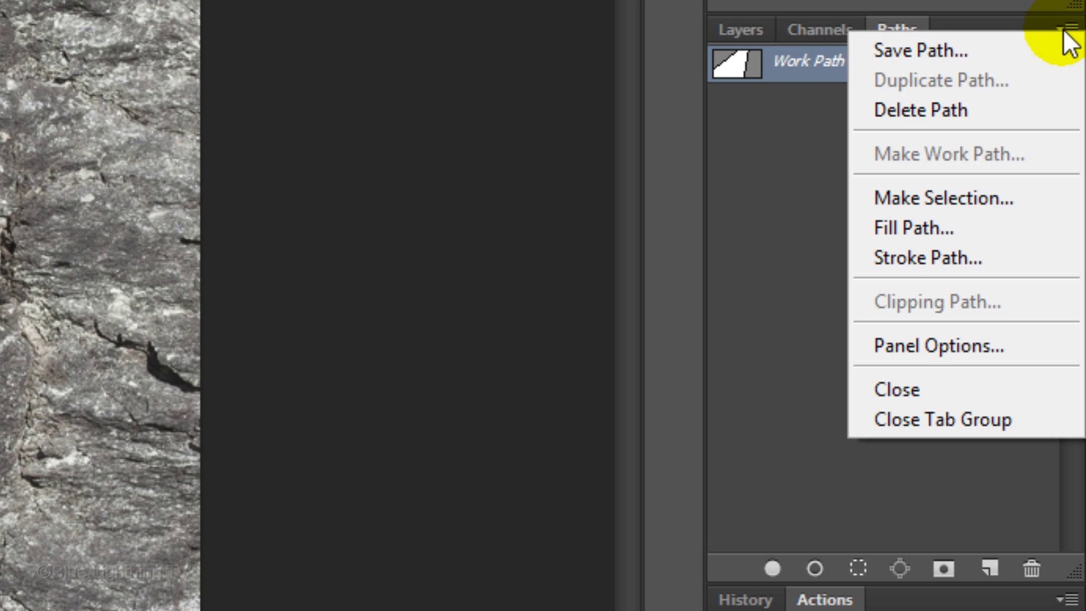
{"action": "left_click", "coordinate": [983, 196]}
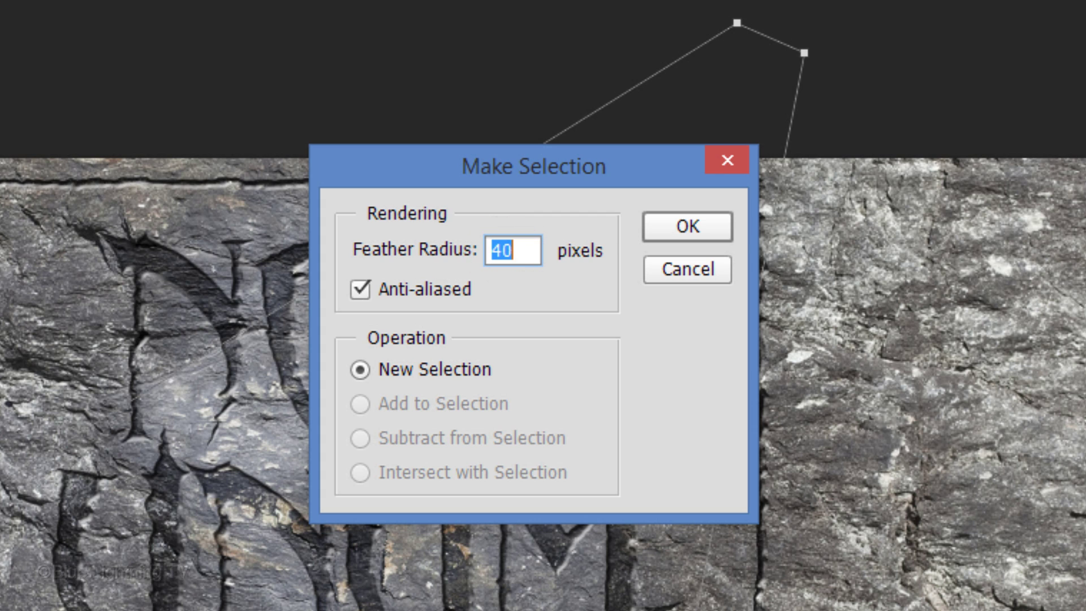
{"action": "key", "text": "Return"}
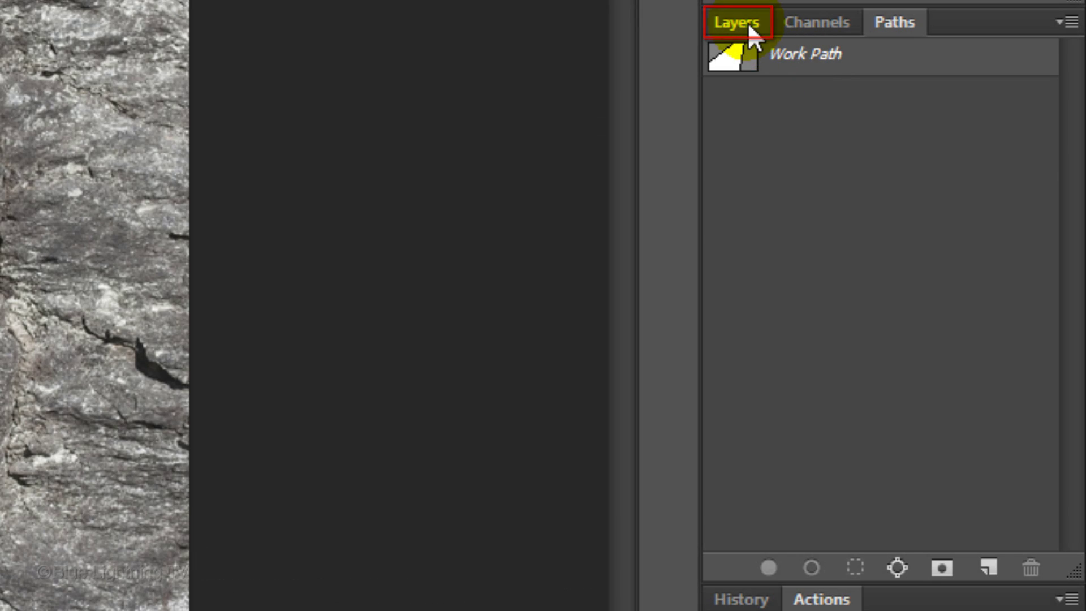
Add a Levels adjustment layer from the beam selection and invert its mask.
{"action": "left_click", "coordinate": [740, 23]}
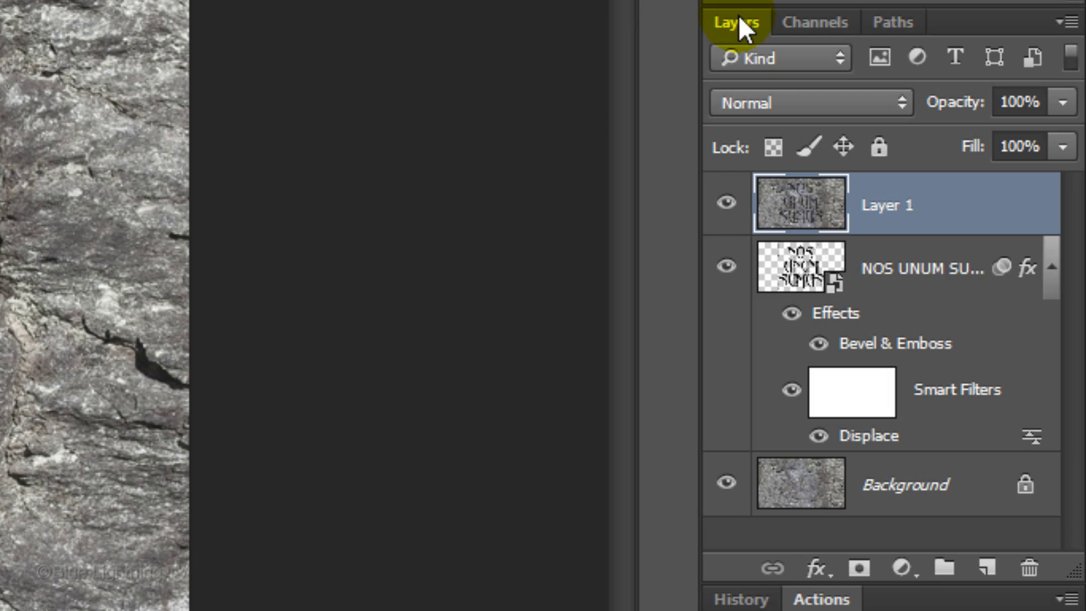
{"action": "left_click", "coordinate": [897, 562]}
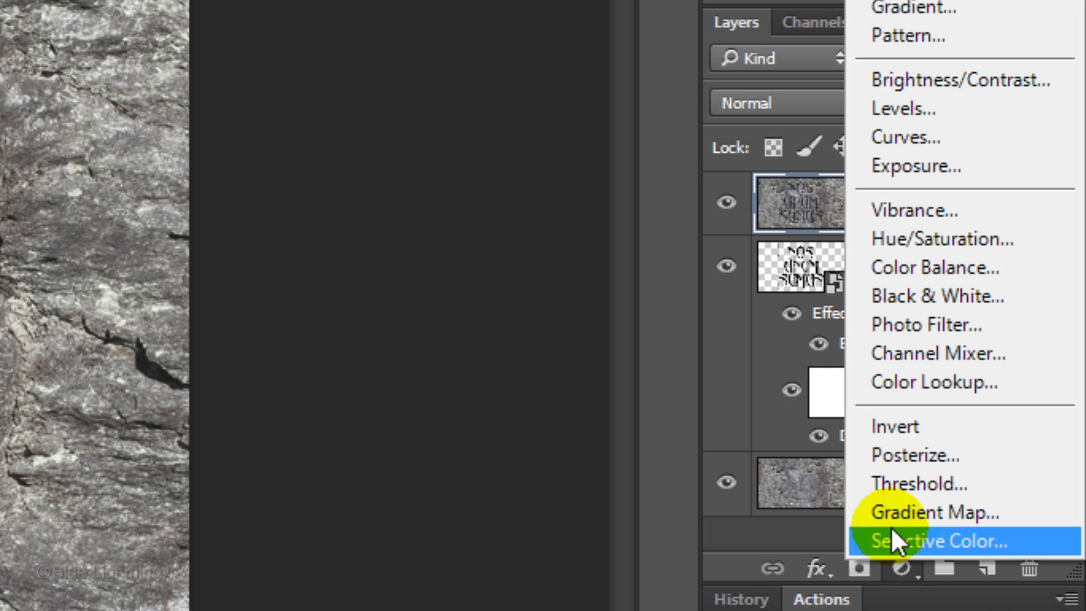
{"action": "left_click", "coordinate": [893, 113]}
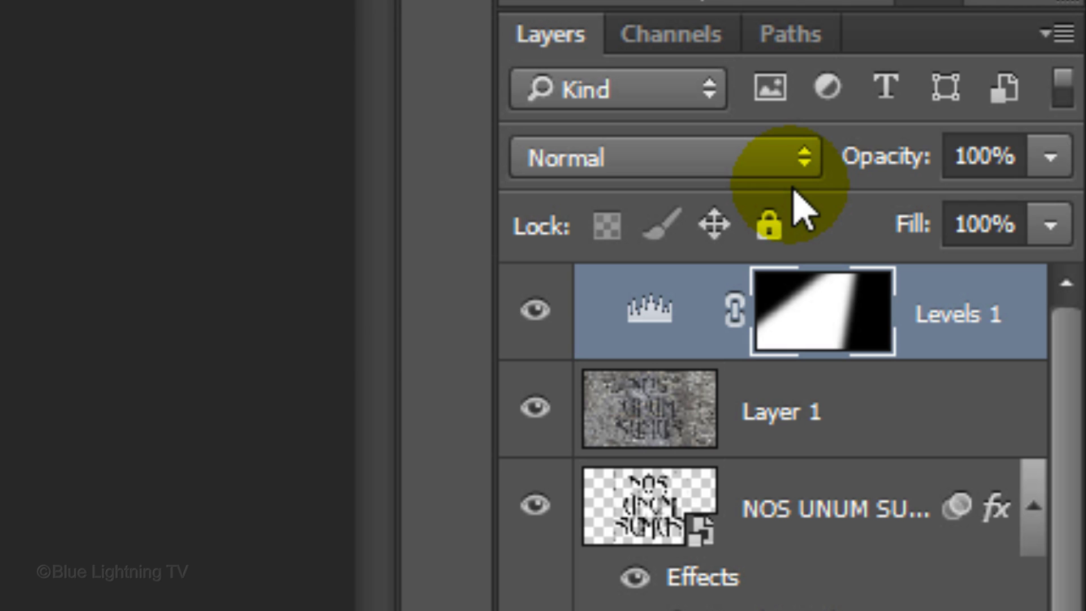
{"action": "key", "text": "ctrl+i"}
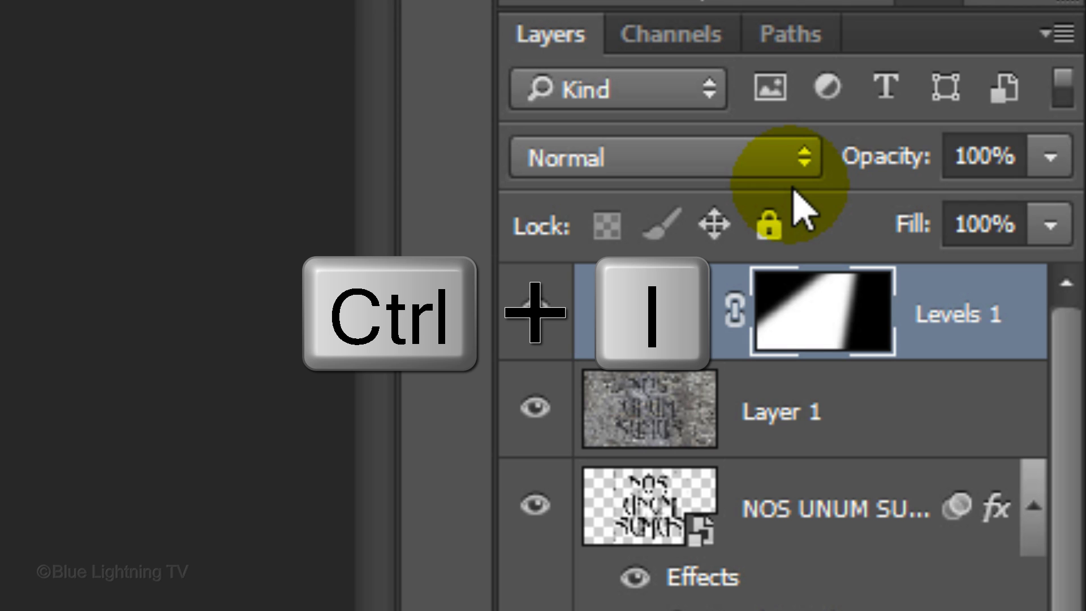
Drag the Levels white output slider left to about the middle to darken the rock.
{"action": "left_click", "coordinate": [657, 312]}
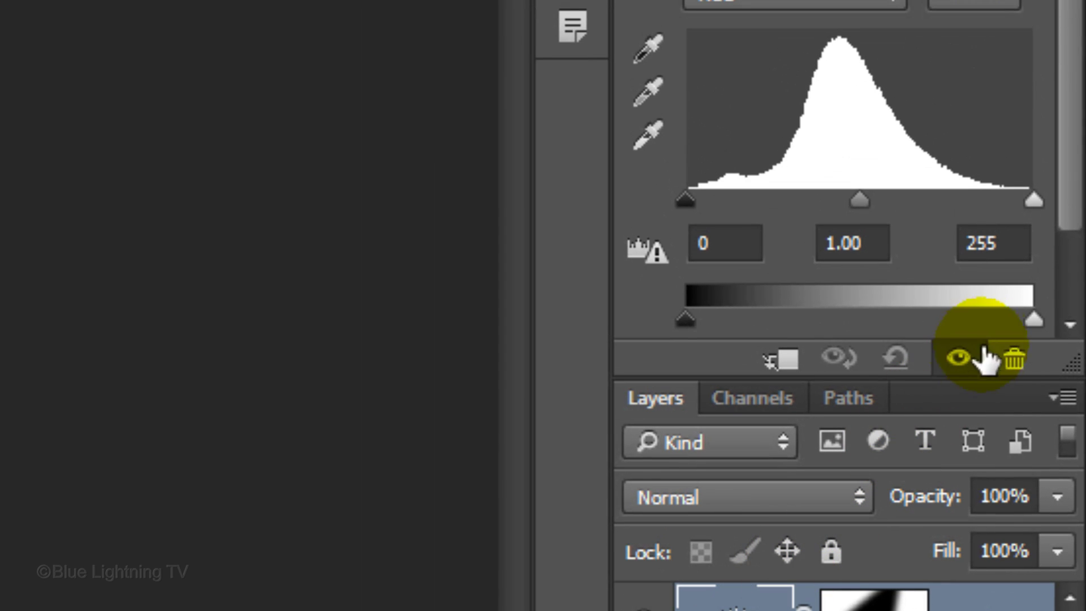
{"action": "left_click", "coordinate": [1035, 321]}
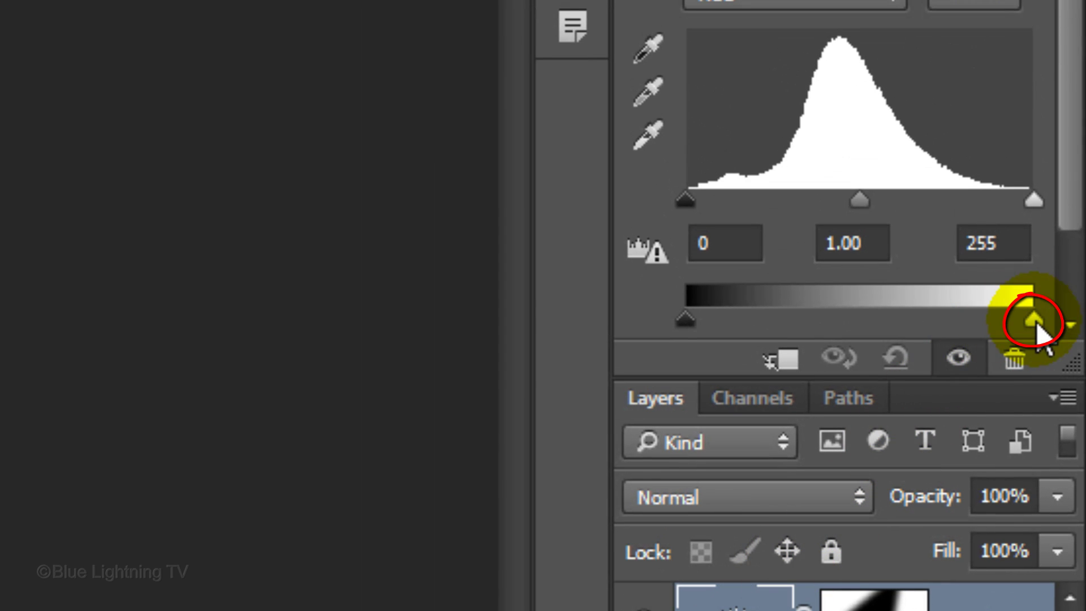
{"action": "left_click_drag", "start_coordinate": [1037, 325], "coordinate": [865, 348]}
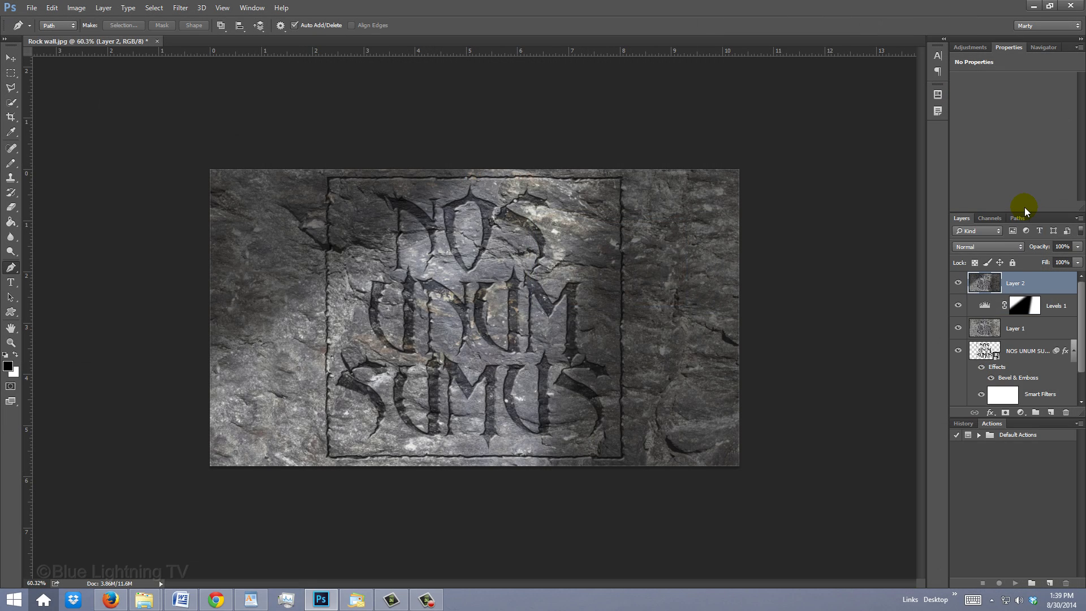
Apply a perspective transform to Layer 2, widening its bottom edge.
{"action": "key", "text": "ctrl+t"}
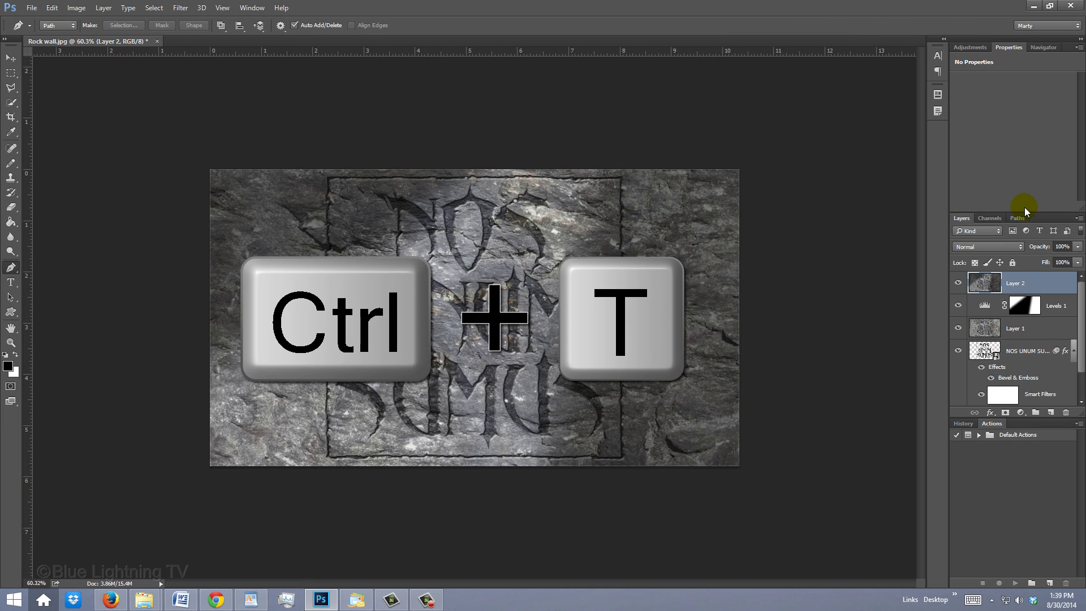
{"action": "key", "text": "ctrl+alt+shift"}
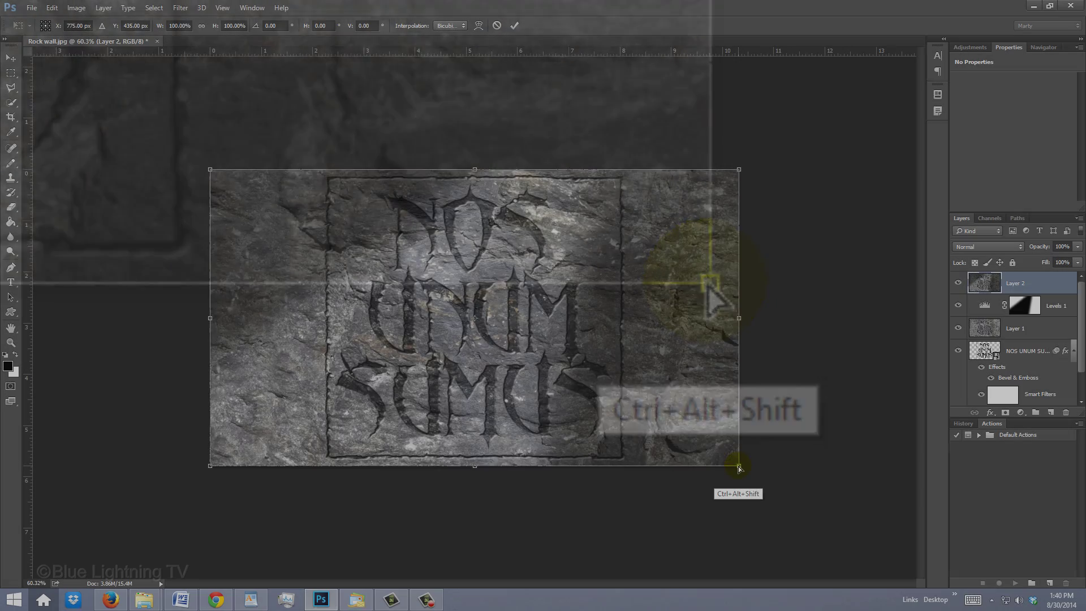
{"action": "left_click_drag", "start_coordinate": [740, 465], "coordinate": [823, 467]}
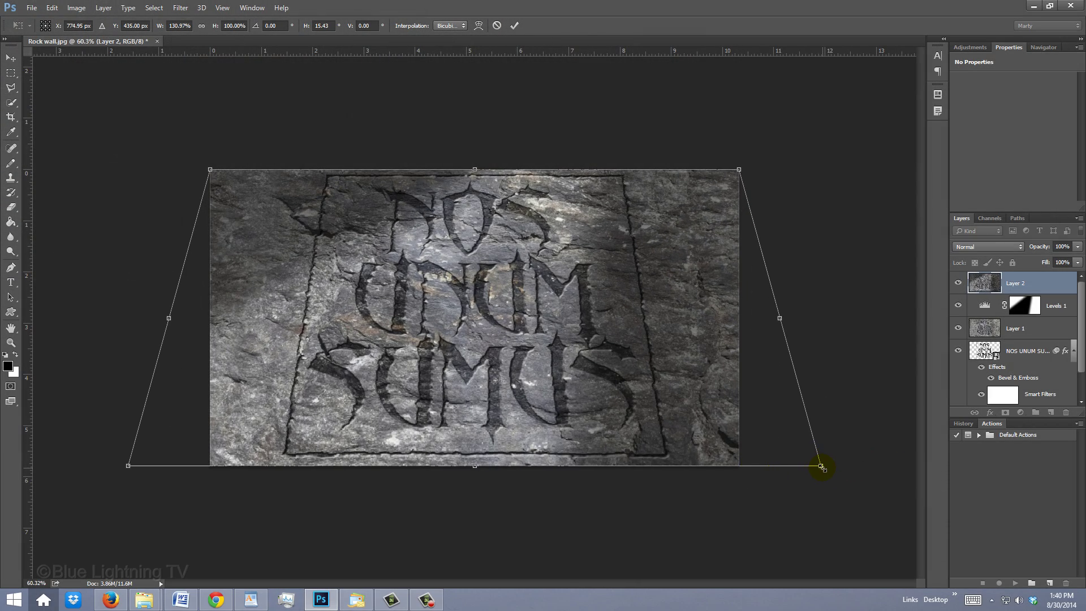
{"action": "key", "text": "Return"}
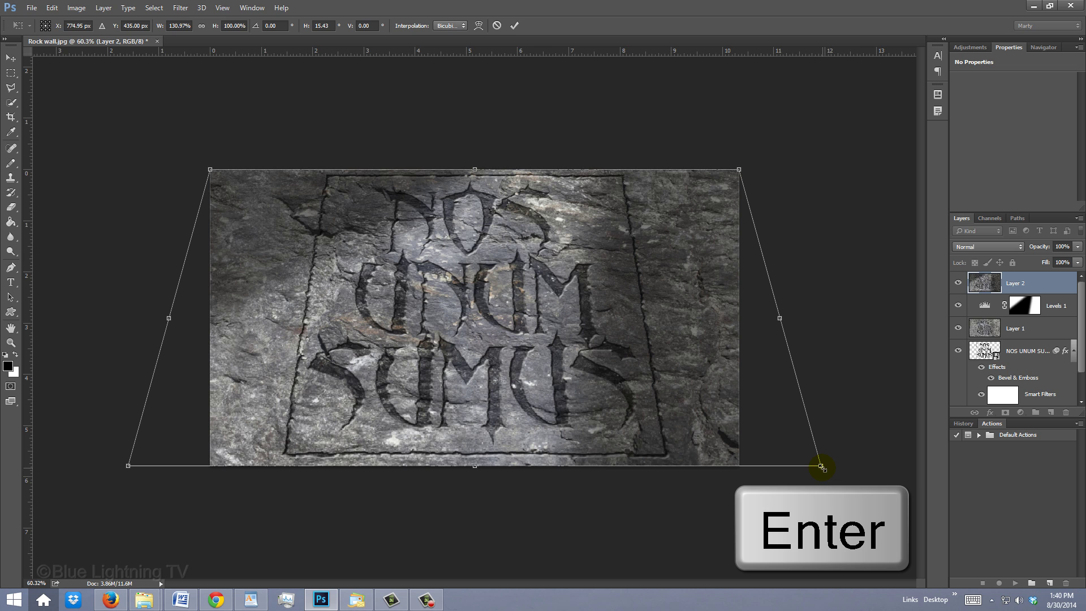
{"action": "key", "text": "p"}
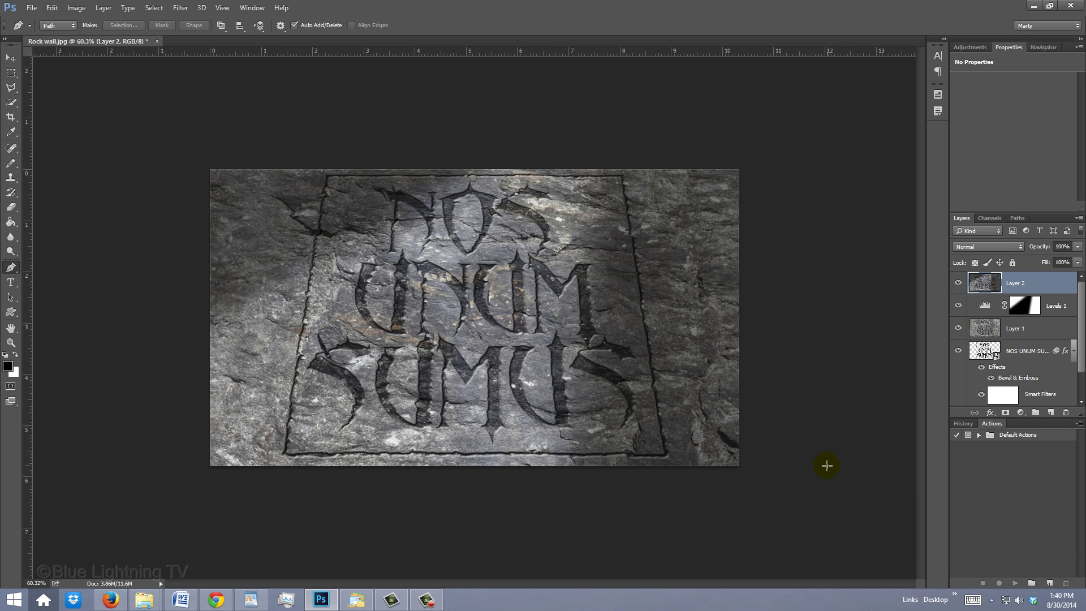
{"action": "key", "text": "ctrl+1"}
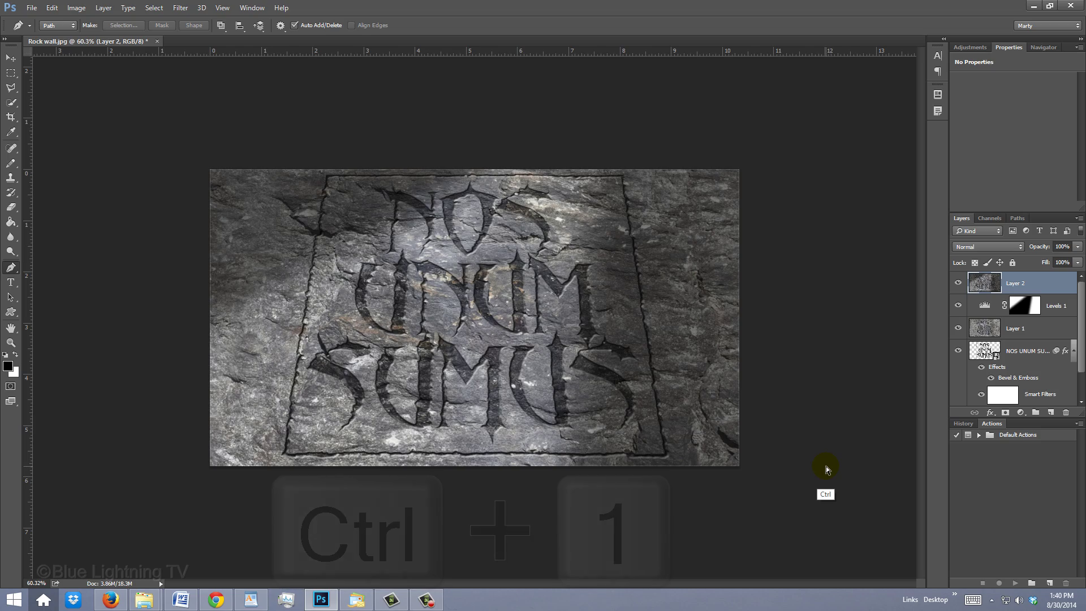